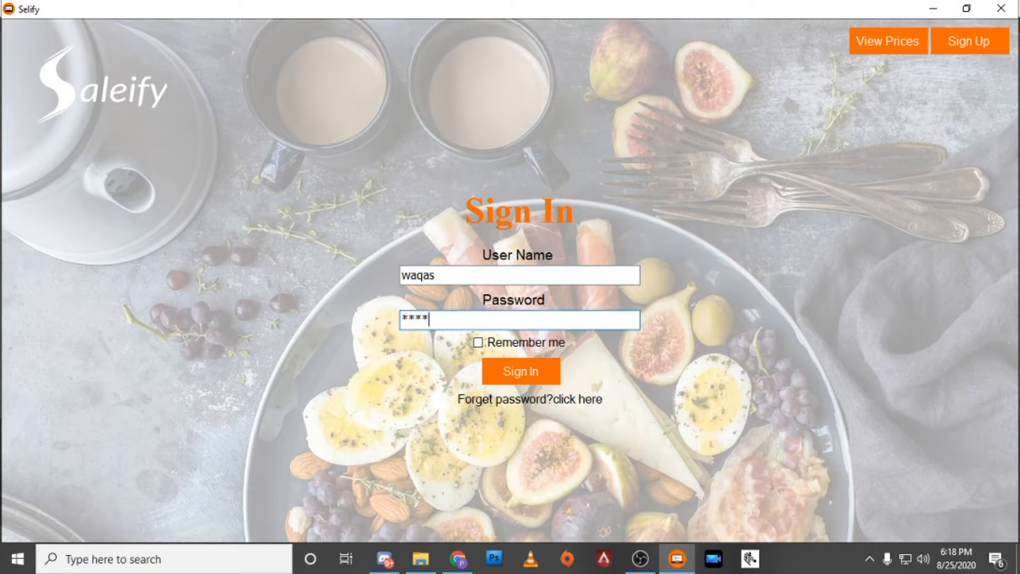
# Sign in with the entered credentials and open the database backup page.
pyautogui.click(555, 372)
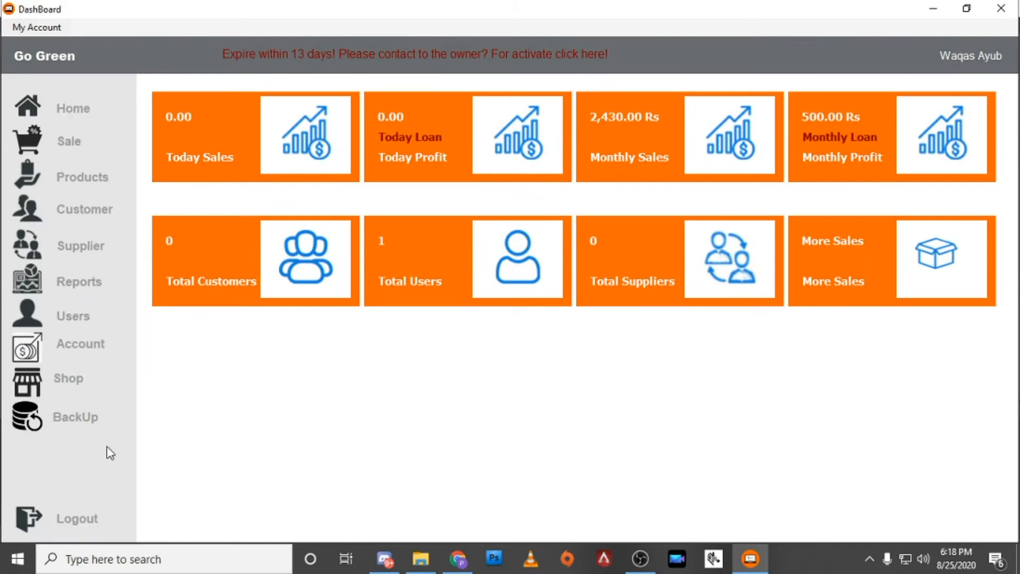
pyautogui.click(74, 422)
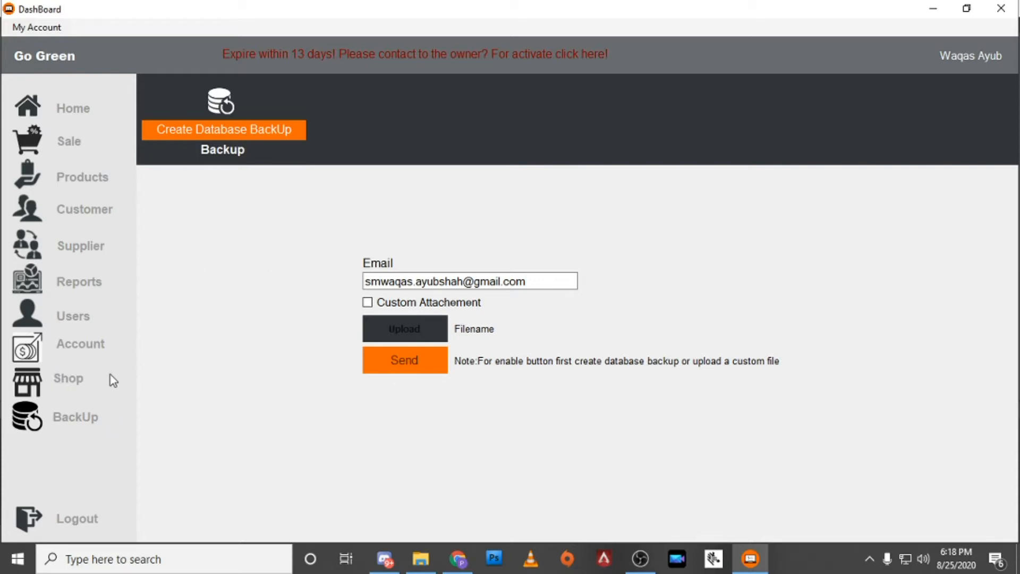
# Examine the shop profile's name, phone and NTN fields and return to the dashboard without updating it.
pyautogui.click(72, 384)
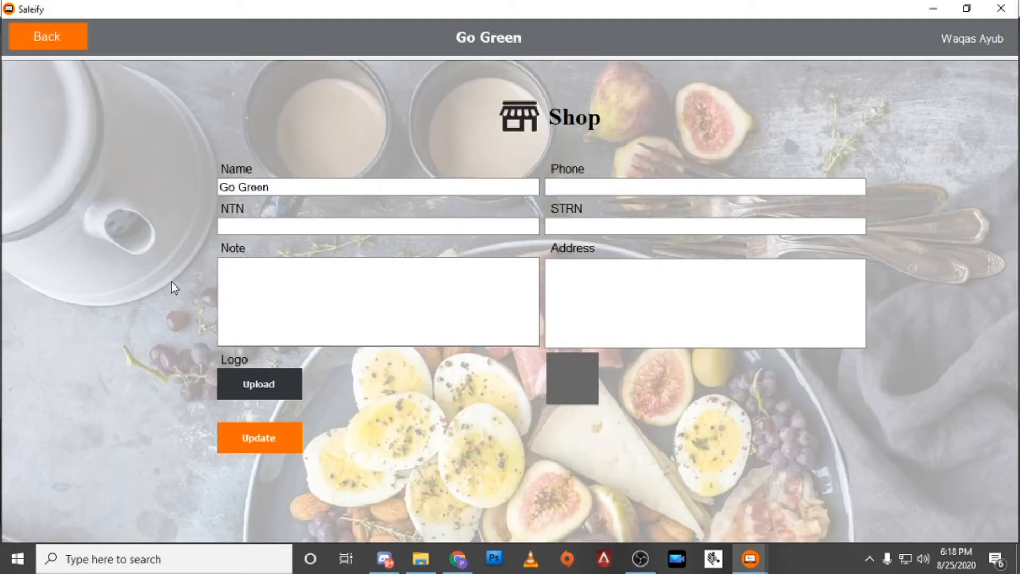
pyautogui.moveTo(319, 188); pyautogui.dragTo(186, 189)
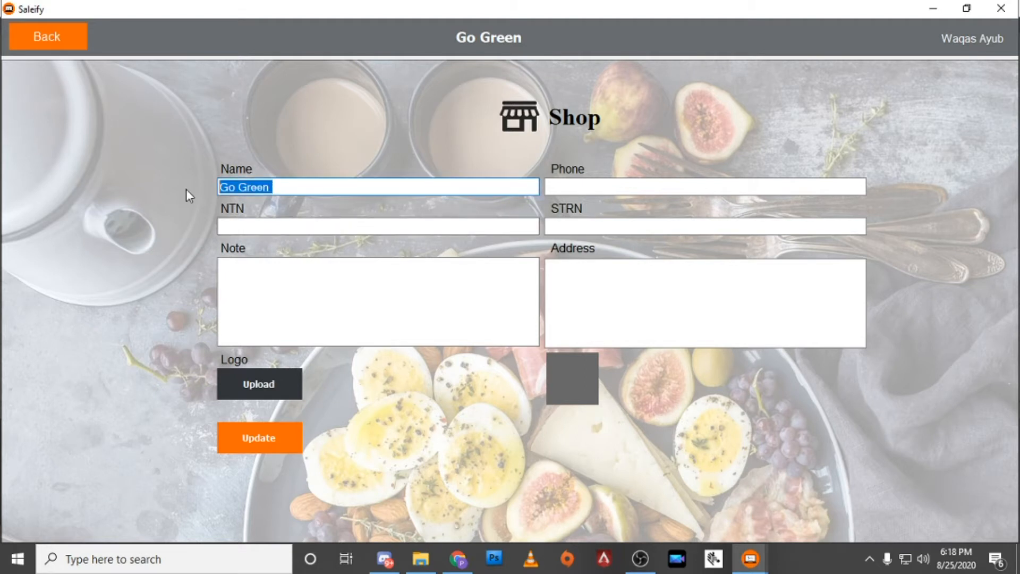
pyautogui.click(573, 187)
pyautogui.click(414, 229)
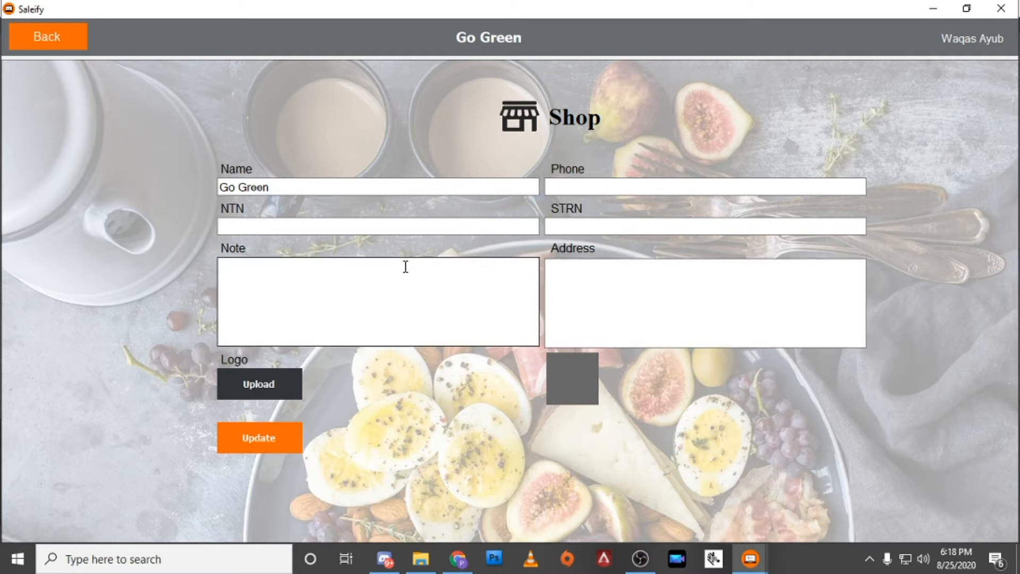
pyautogui.click(60, 49)
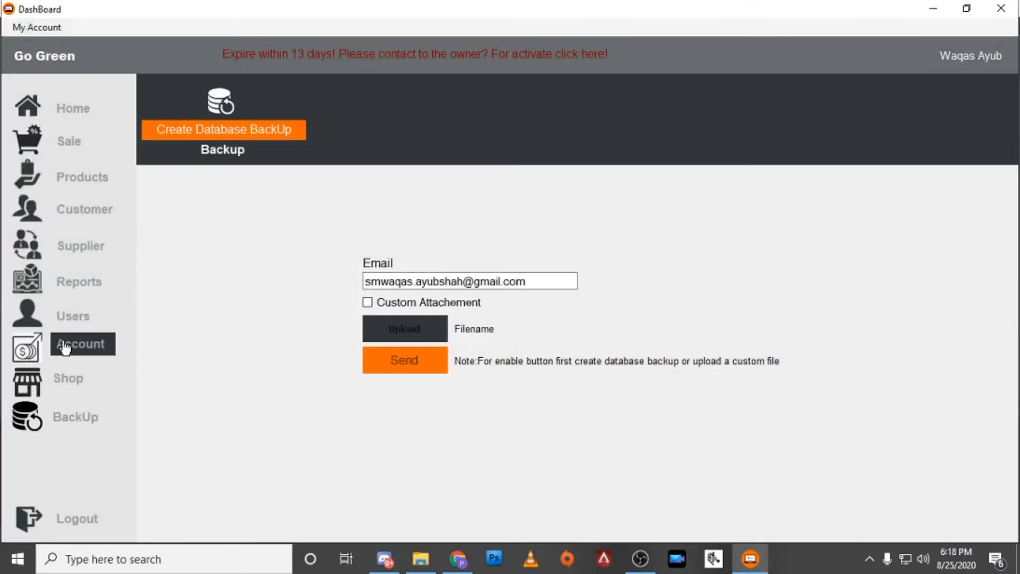
# Review the account page's expense and income options, and view the inactive and active users.
pyautogui.click(64, 347)
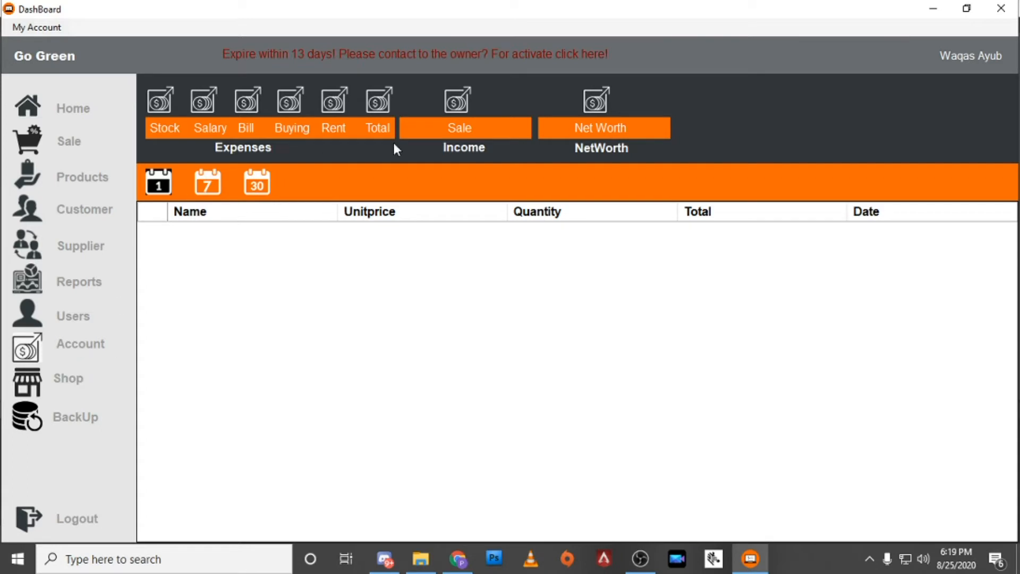
pyautogui.click(67, 324)
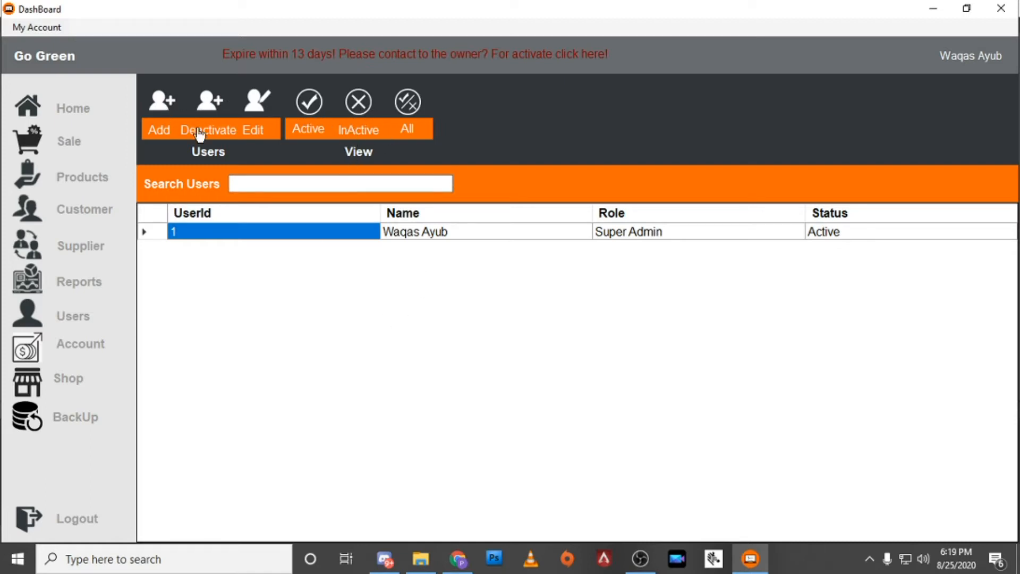
pyautogui.click(352, 106)
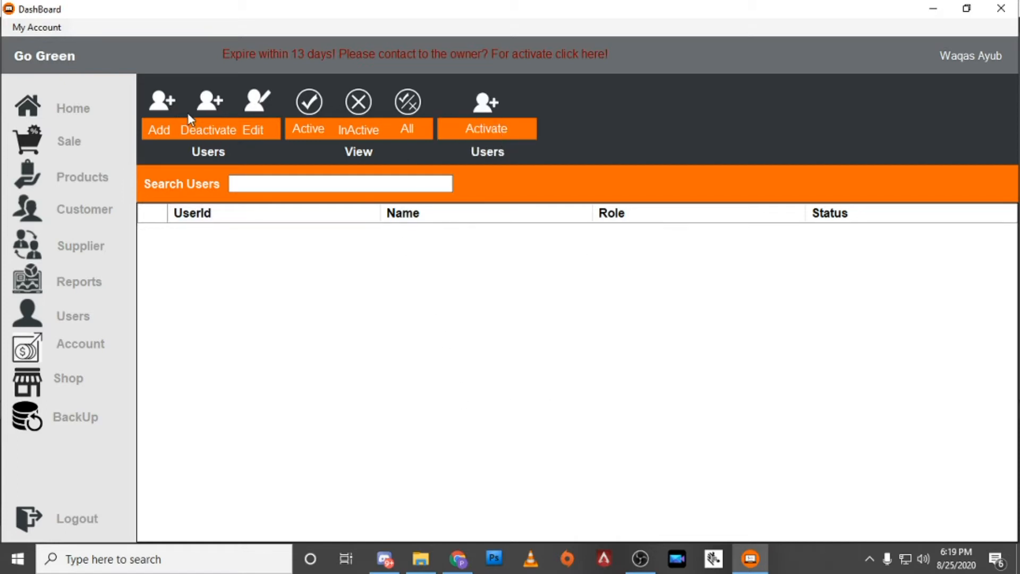
pyautogui.click(70, 319)
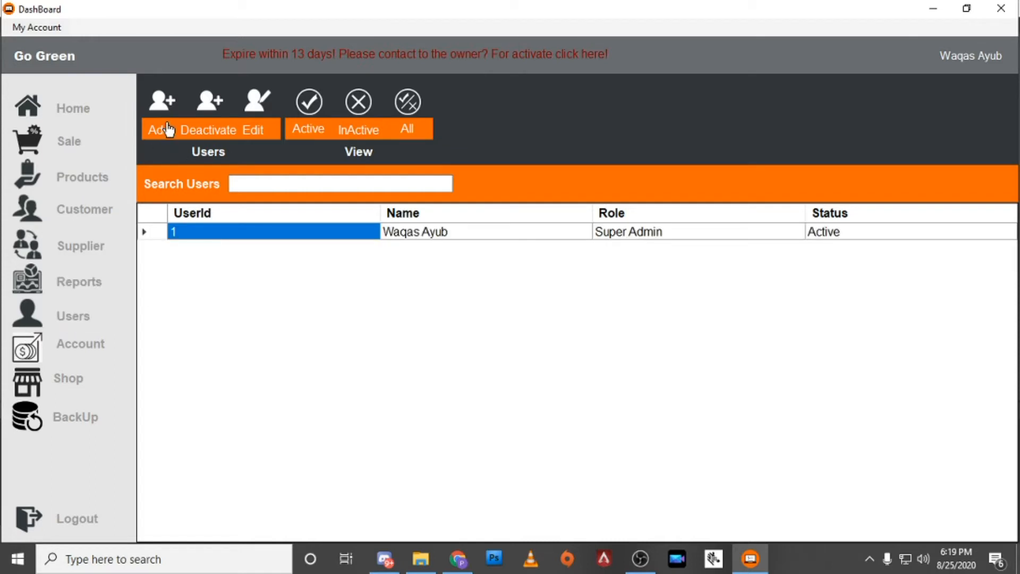
# Examine the Add User form with its role and access options, and return to the users list.
pyautogui.click(162, 114)
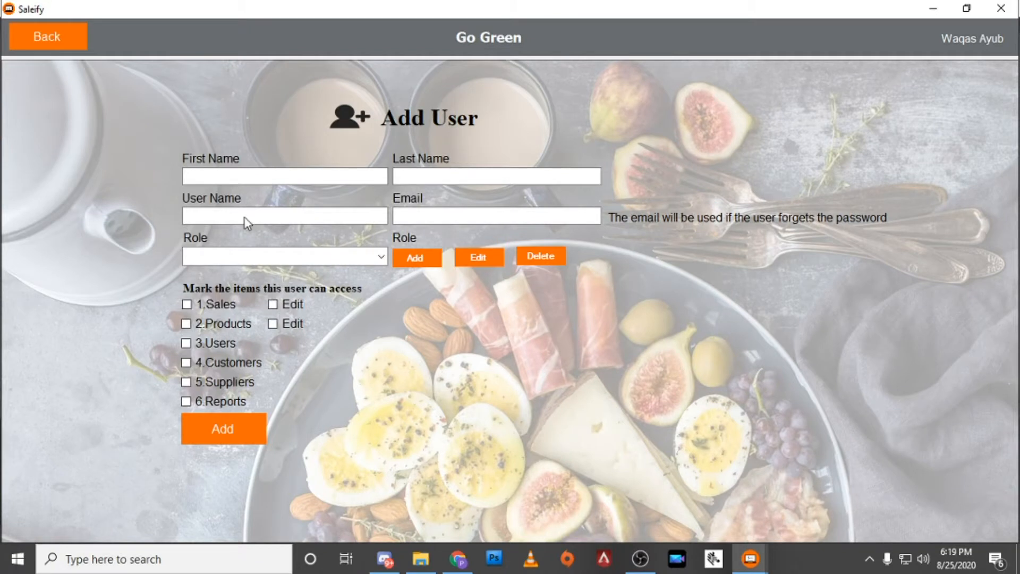
pyautogui.click(381, 257)
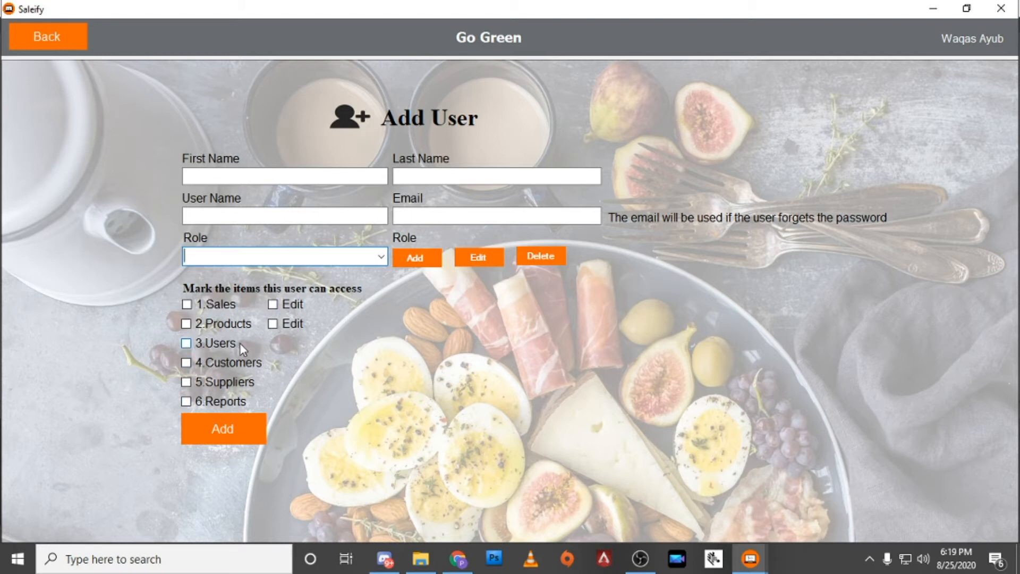
pyautogui.click(68, 46)
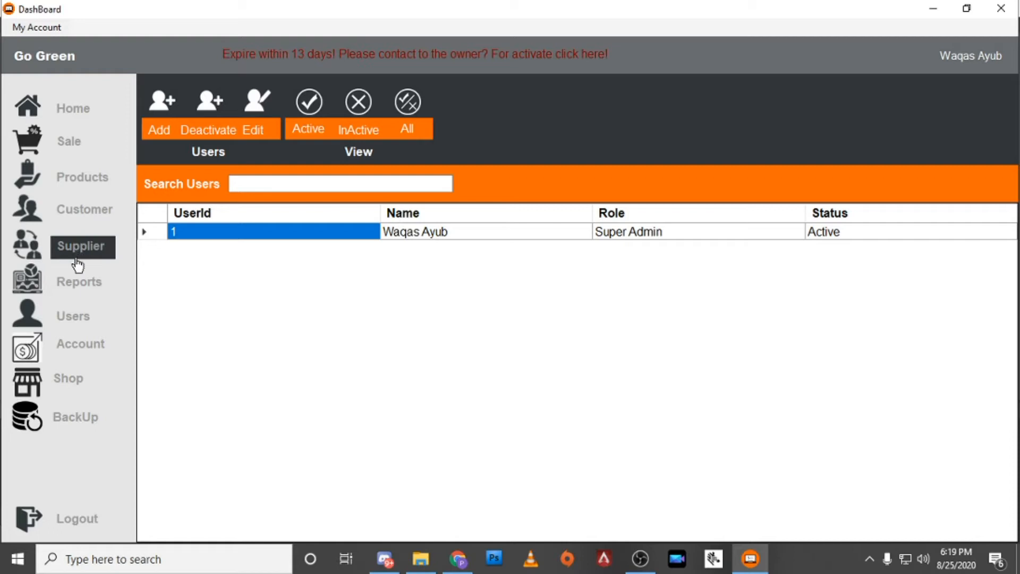
# Review the sales reports page and the suppliers section, including its Add Supplier form.
pyautogui.click(78, 281)
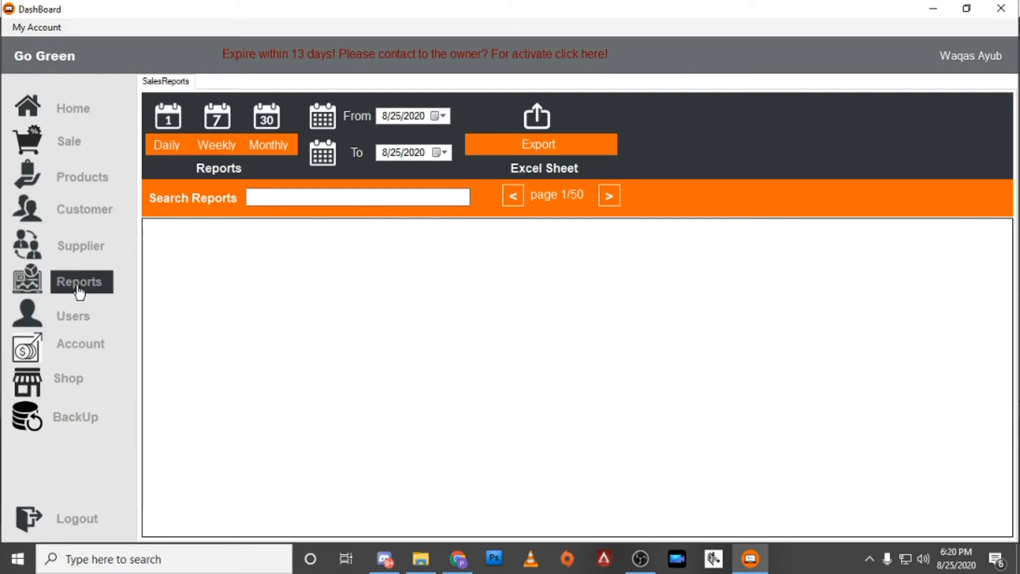
pyautogui.click(77, 249)
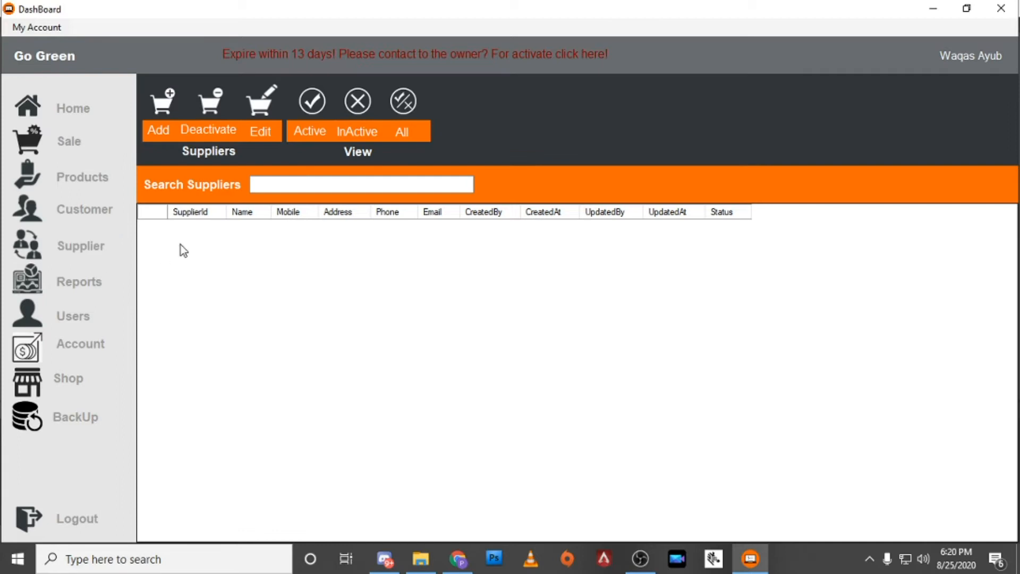
pyautogui.click(171, 107)
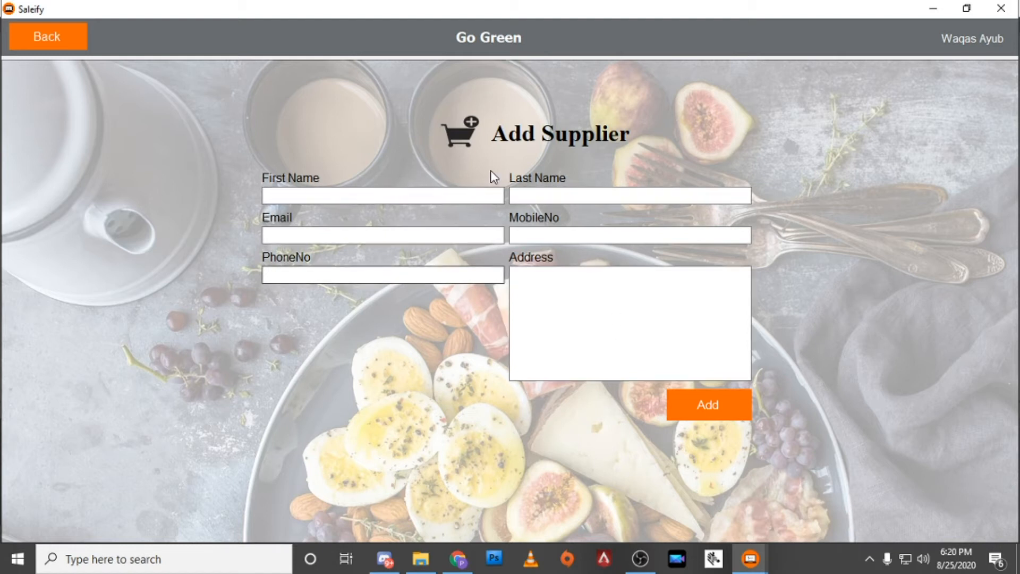
pyautogui.click(56, 39)
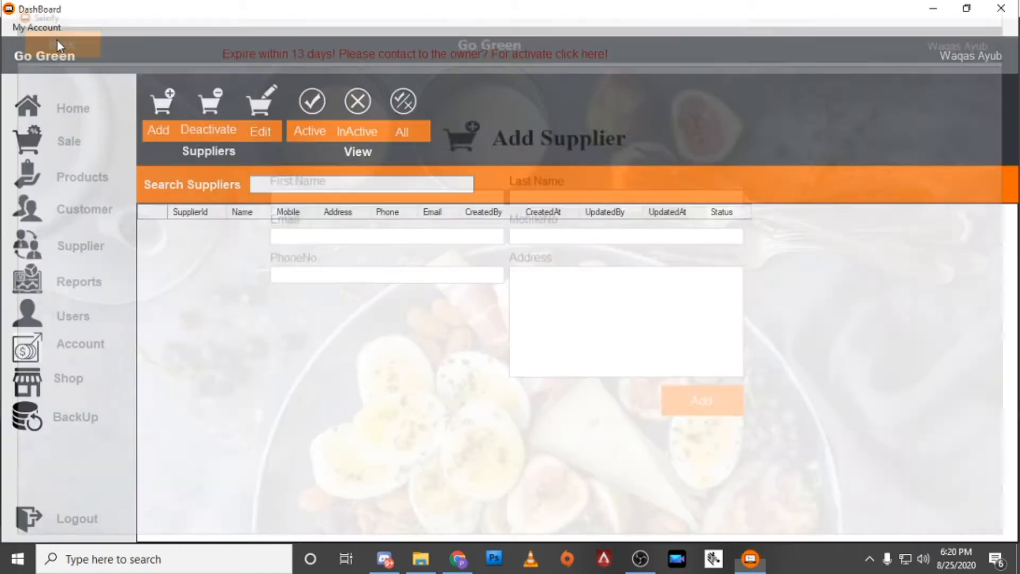
# Examine the customers section and its Add Customer form, and return to the customer list.
pyautogui.click(94, 223)
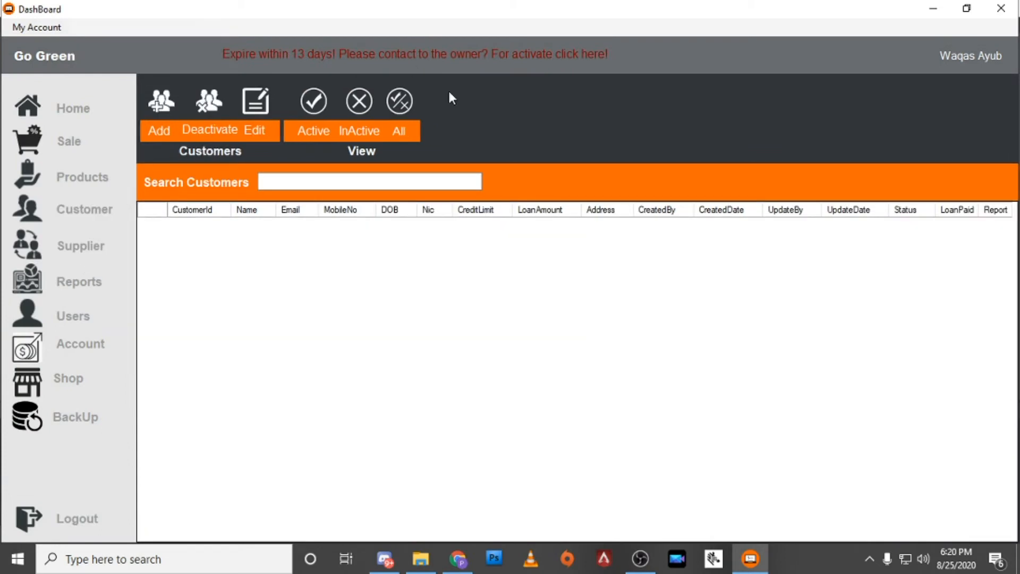
pyautogui.click(179, 115)
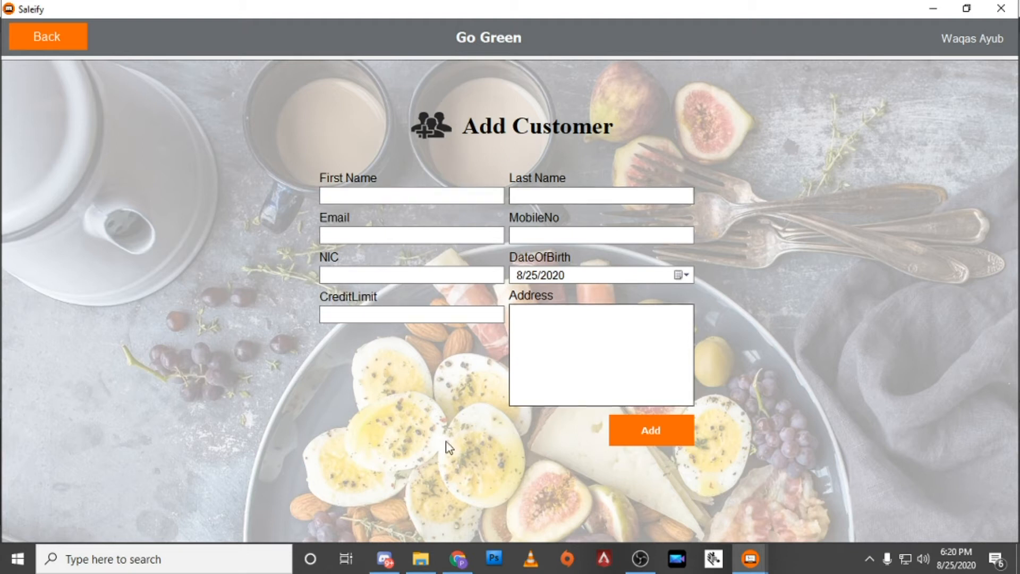
pyautogui.click(47, 36)
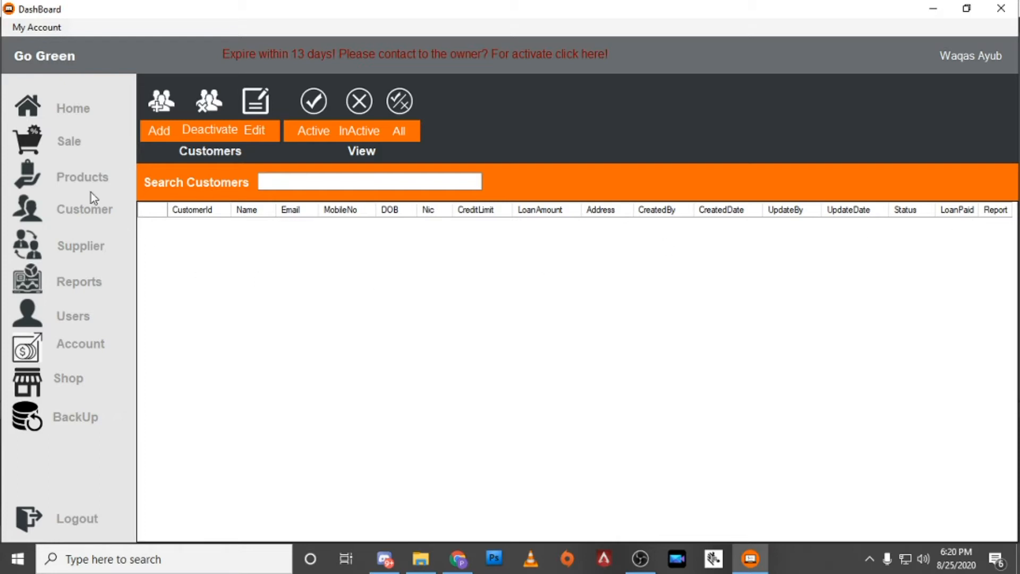
# Examine the products list and the Add Product form, and return to the products list.
pyautogui.click(81, 181)
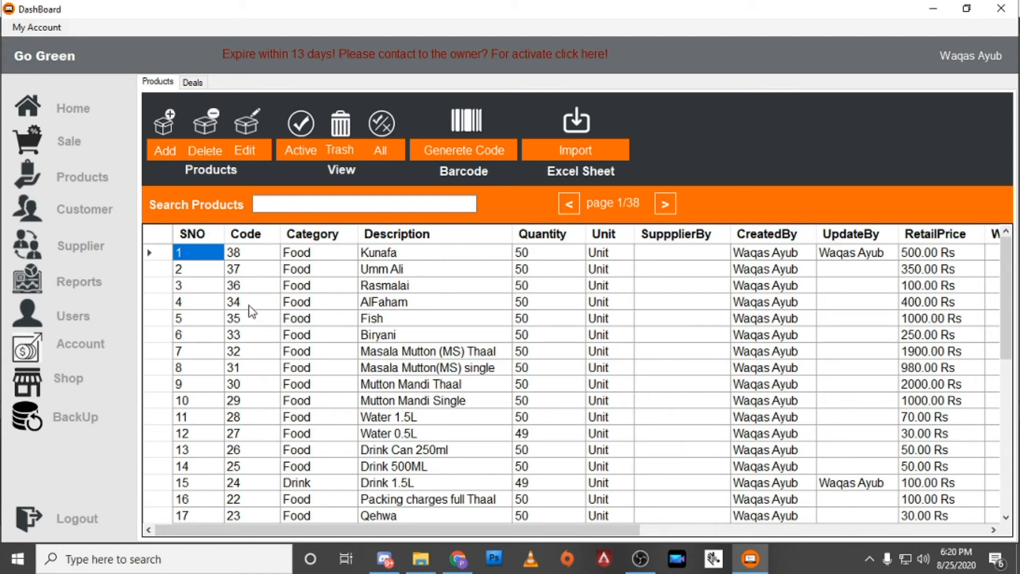
pyautogui.click(166, 129)
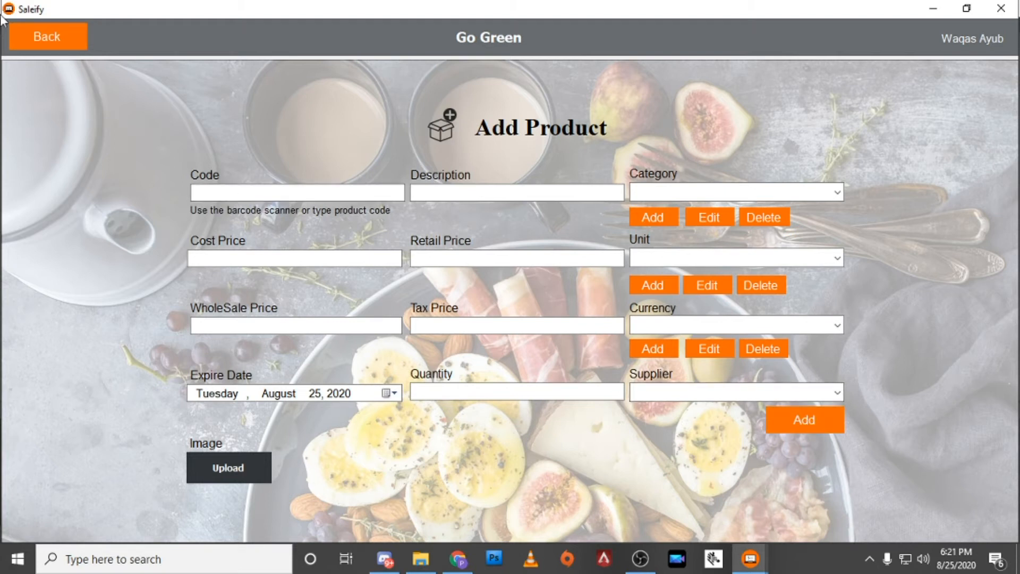
pyautogui.click(55, 41)
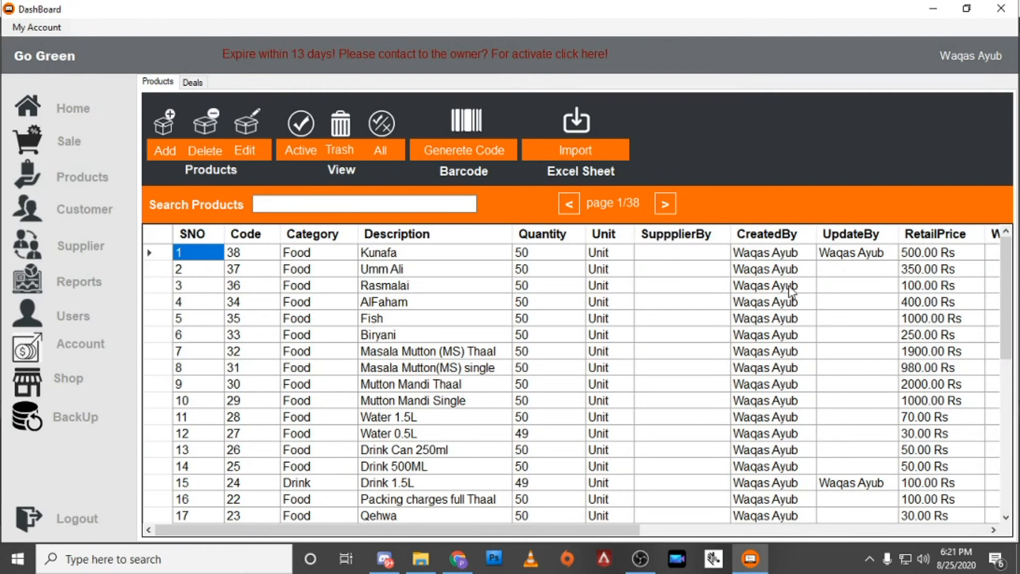
# Check the details of the Umm Ali product in its edit form and go back to the products list.
pyautogui.click(152, 269)
pyautogui.doubleClick(158, 273)
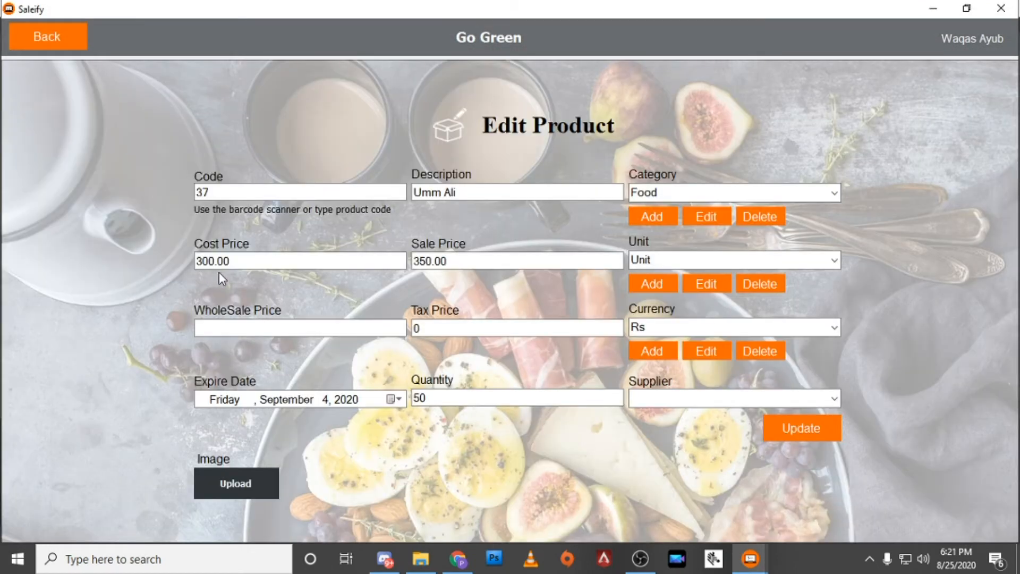
pyautogui.click(65, 40)
# Start removing the Umm Ali product and decline the removal.
pyautogui.click(203, 124)
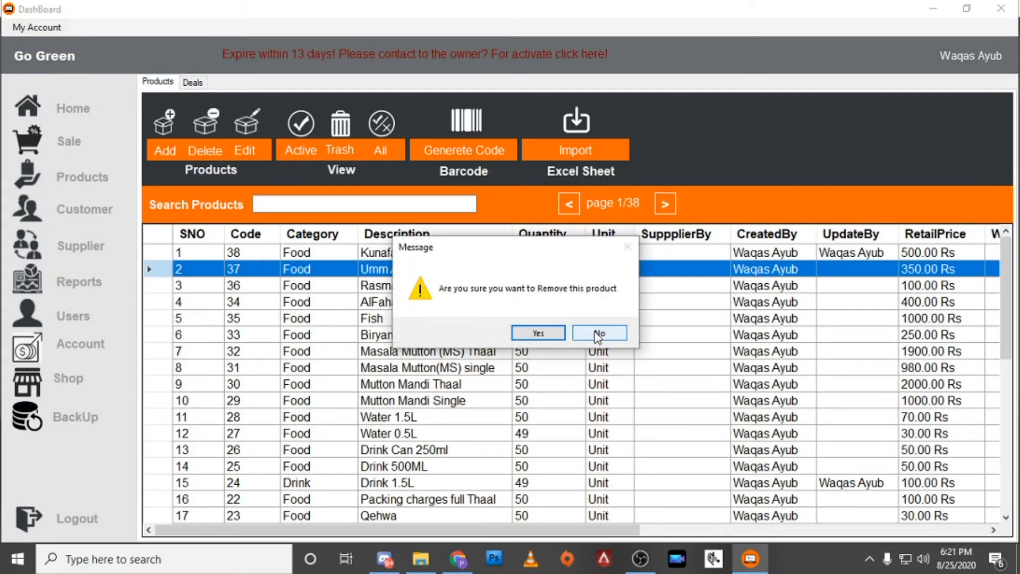
pyautogui.click(599, 335)
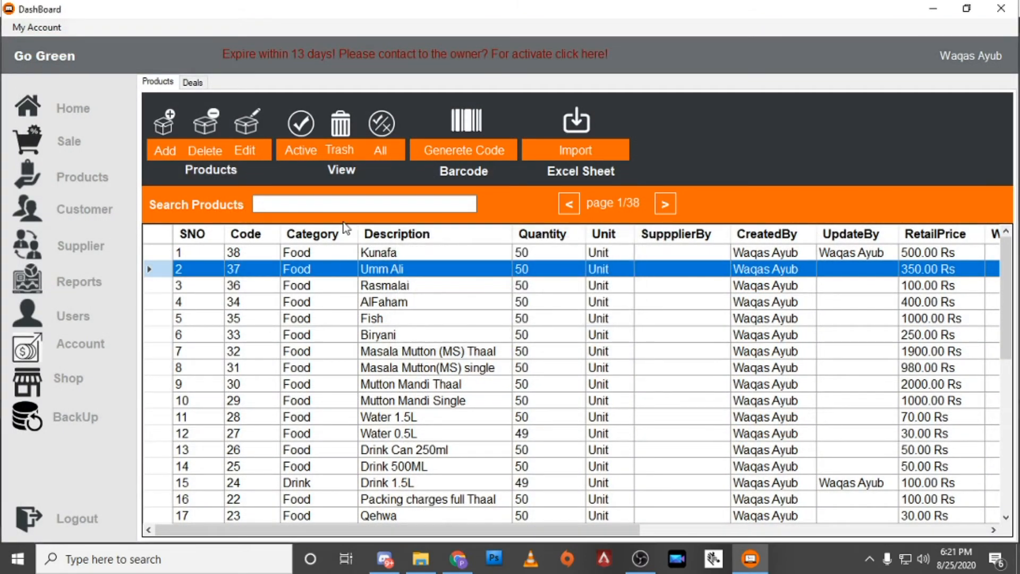
# Add a dish image from the menu item folder to the Umm Ali product and save the update.
pyautogui.click(246, 136)
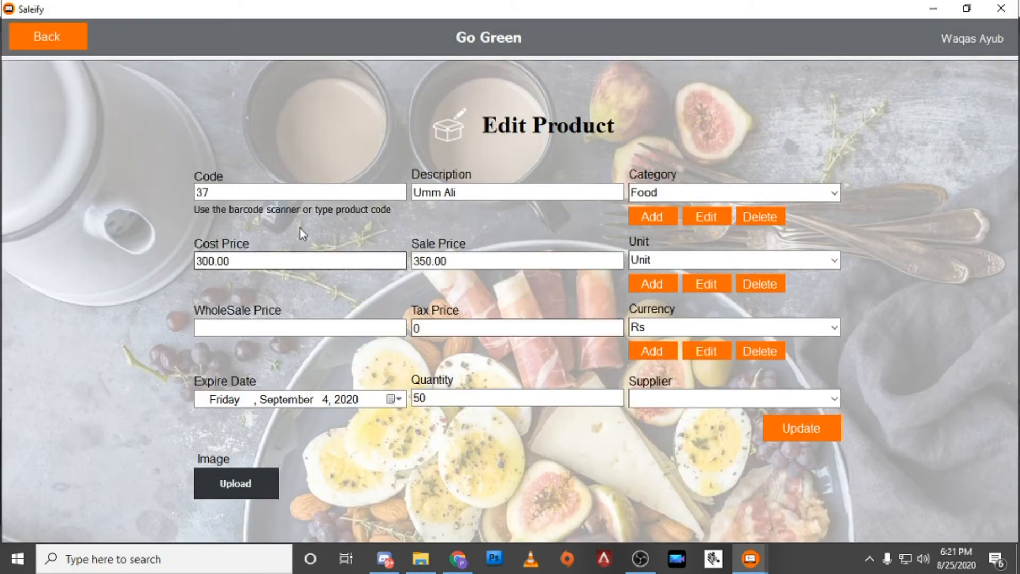
pyautogui.click(246, 492)
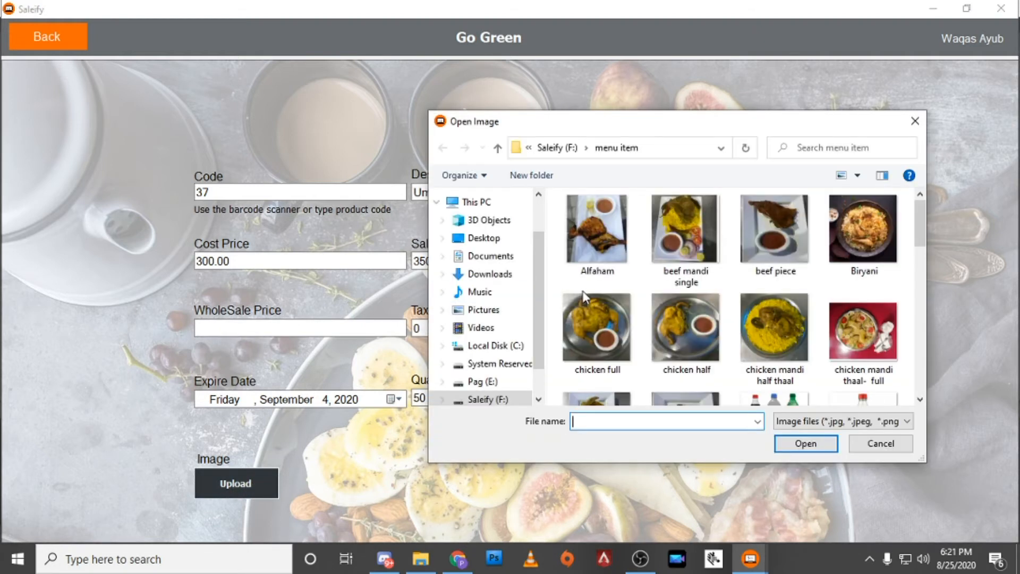
pyautogui.scroll(-5, 744, 329)
pyautogui.click(685, 278)
pyautogui.click(812, 445)
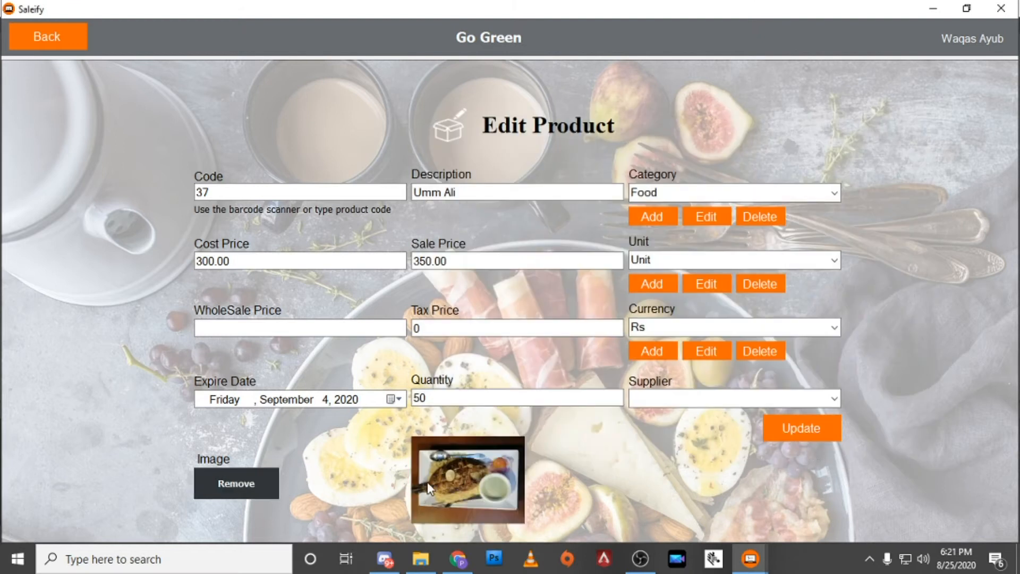
pyautogui.click(799, 435)
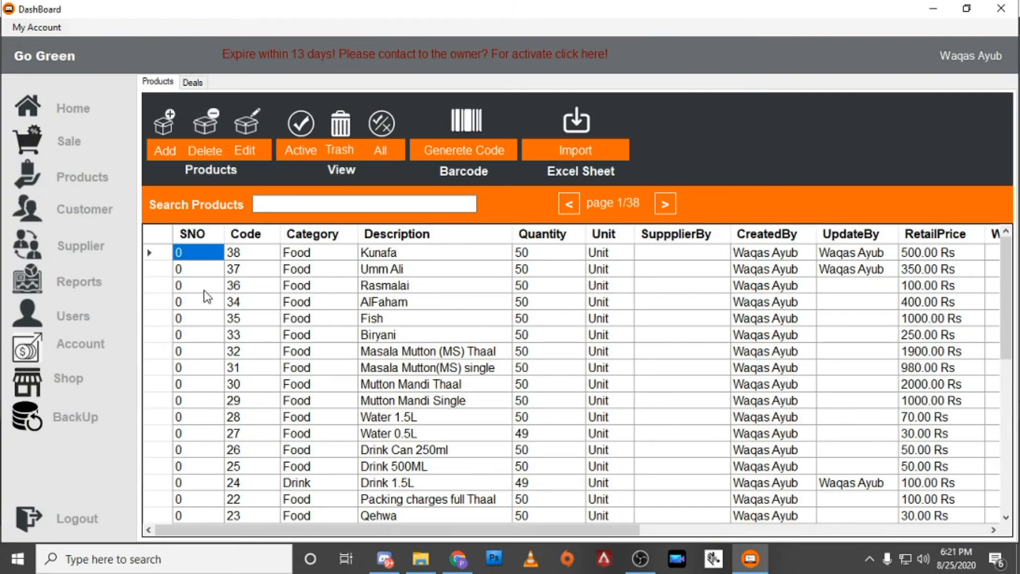
# Delete the Umm Ali product from the products list and confirm its removal.
pyautogui.click(159, 269)
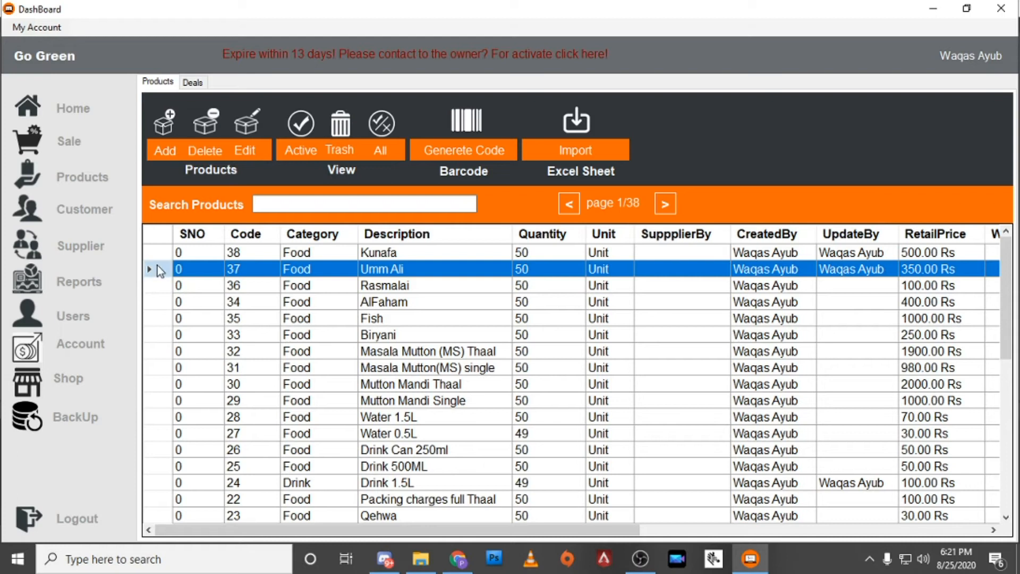
pyautogui.click(206, 133)
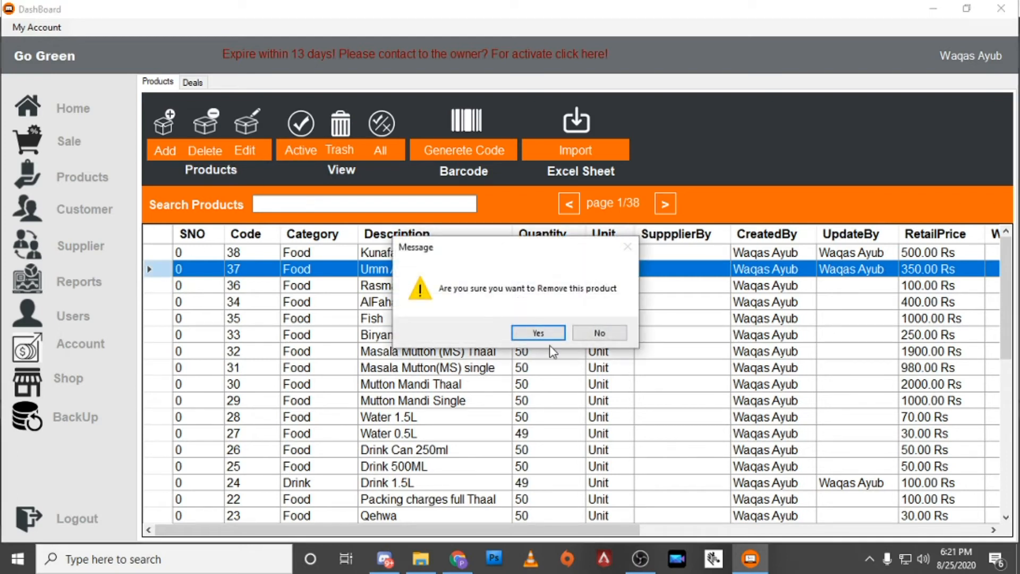
pyautogui.click(538, 333)
# Restore the Umm Ali product from the trash to the active products.
pyautogui.click(336, 128)
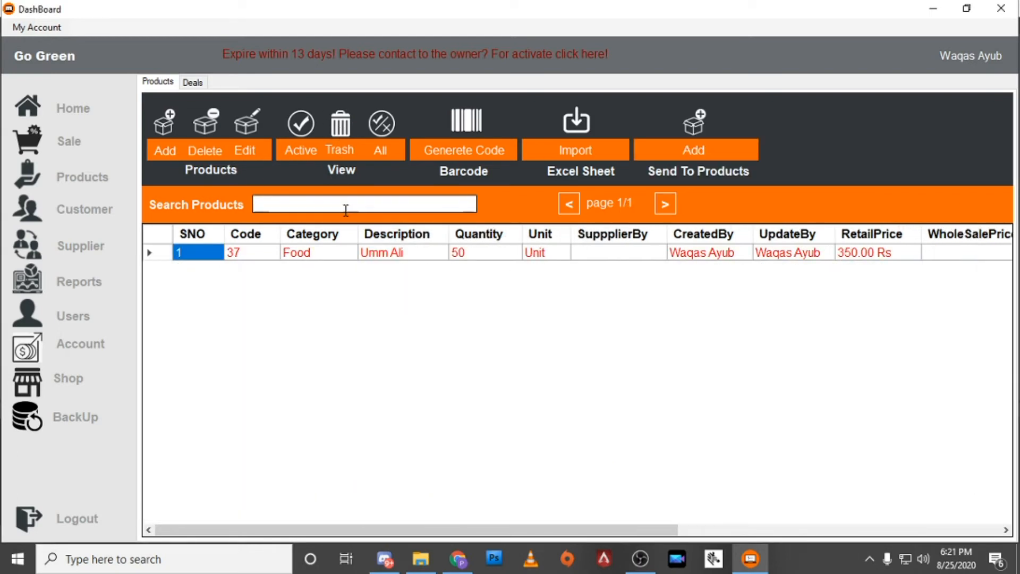
pyautogui.click(159, 253)
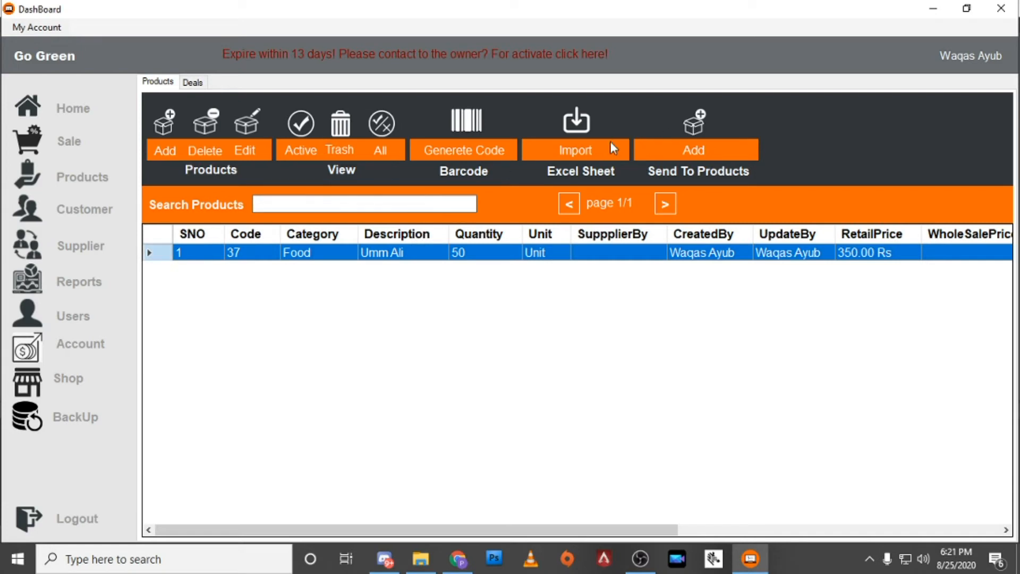
pyautogui.click(699, 137)
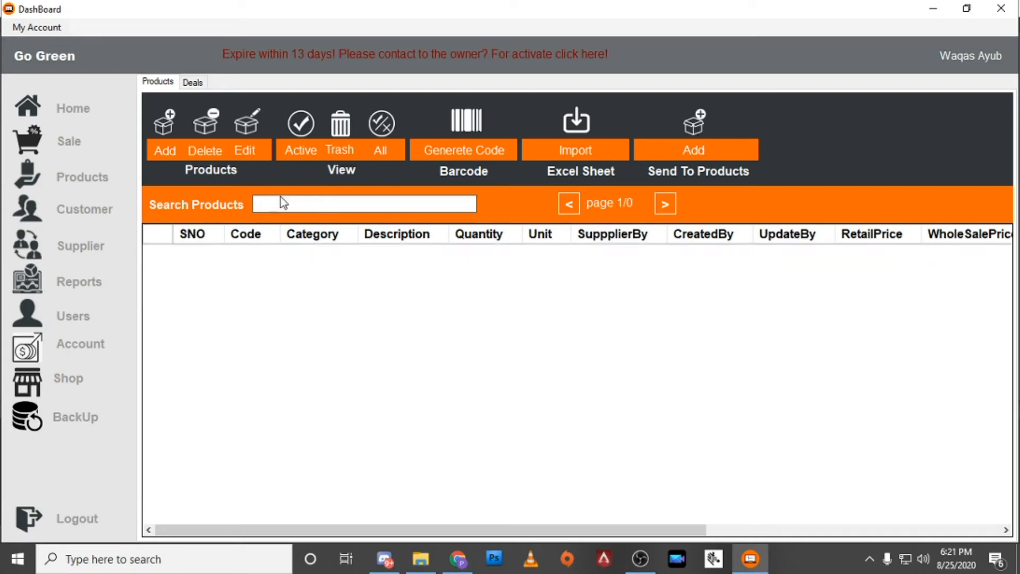
# View the blank new-product form and the Excel sheet import's file selection, leaving both without adding anything.
pyautogui.click(169, 136)
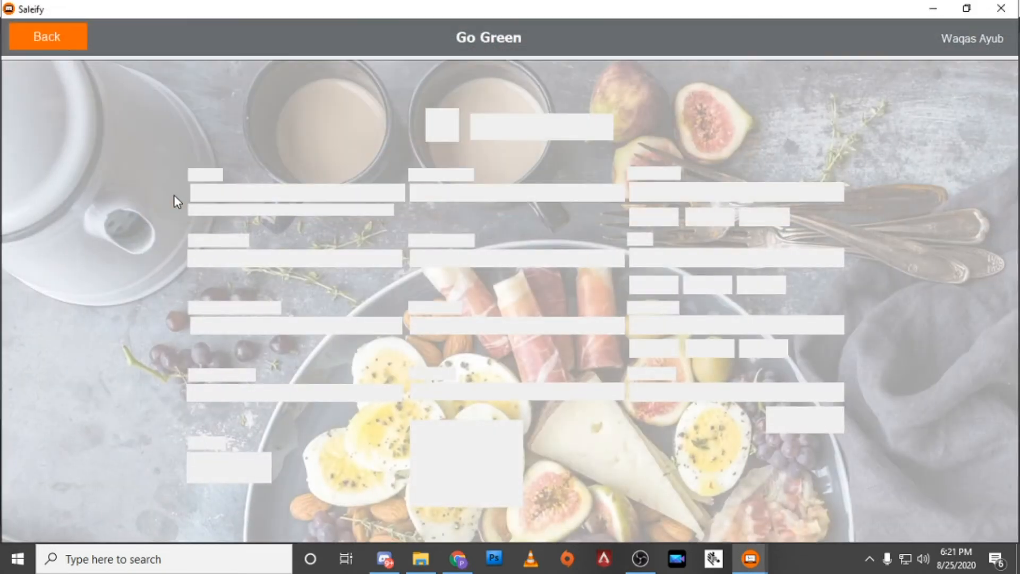
pyautogui.click(68, 47)
pyautogui.click(106, 178)
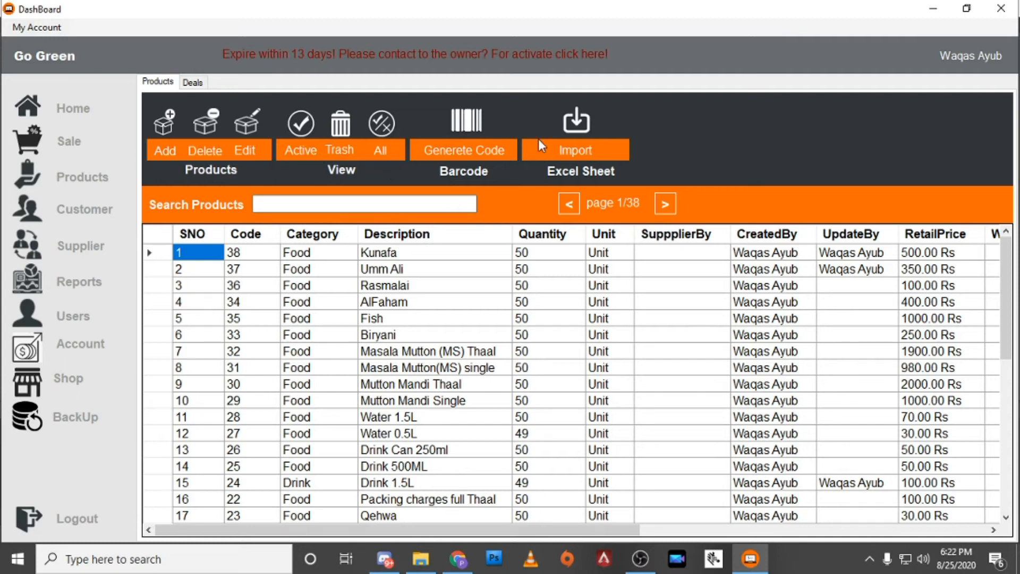
pyautogui.click(584, 126)
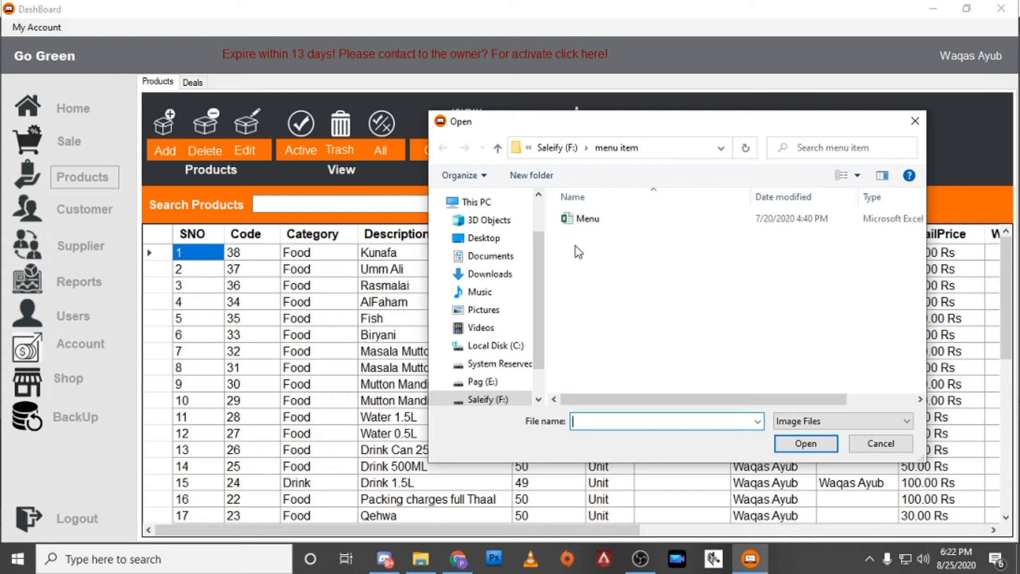
pyautogui.click(876, 448)
# Open the sales list and examine all its columns, from sale ID to payment method, date and status.
pyautogui.click(65, 143)
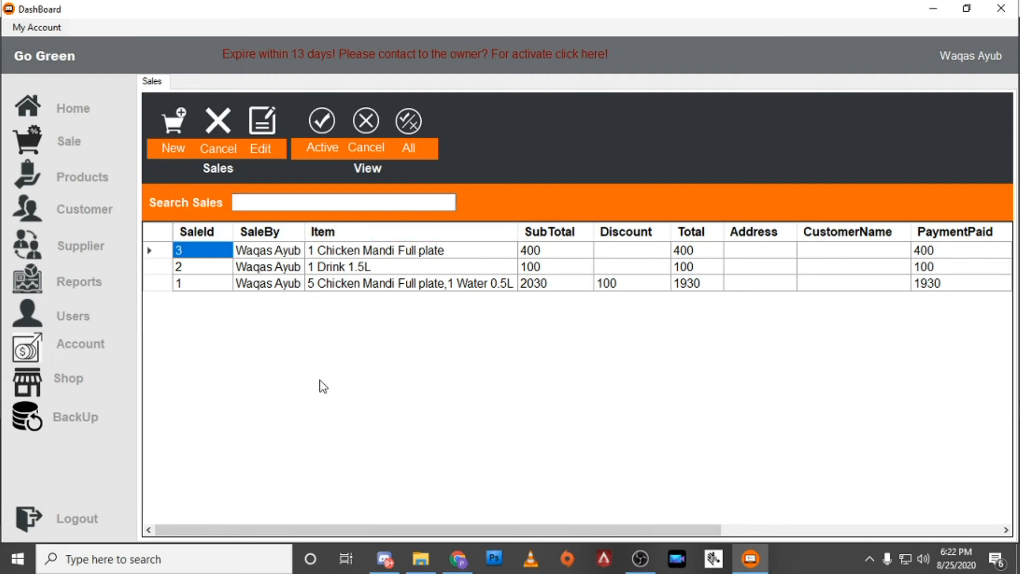
pyautogui.click(268, 202)
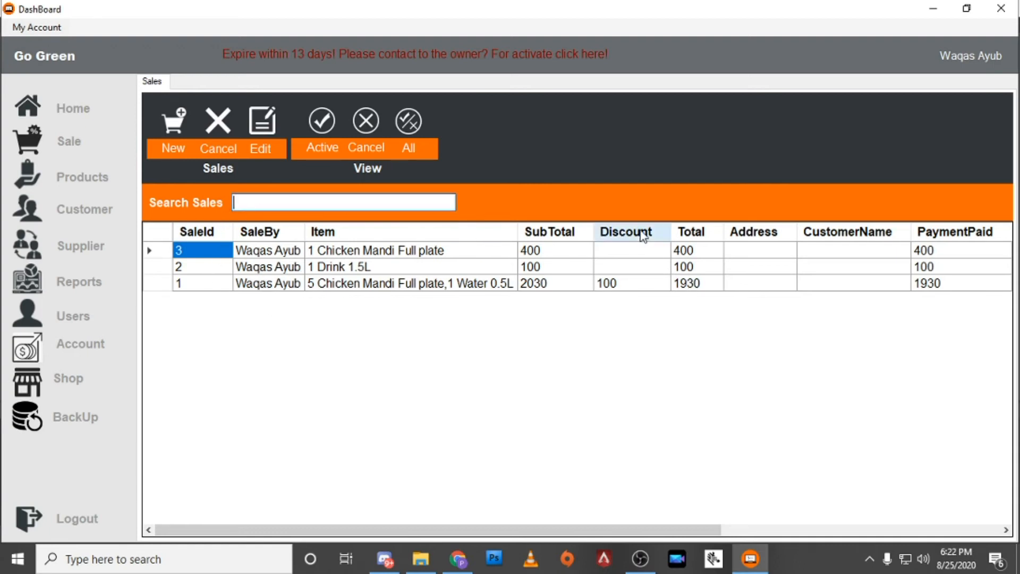
pyautogui.moveTo(656, 529); pyautogui.dragTo(973, 536)
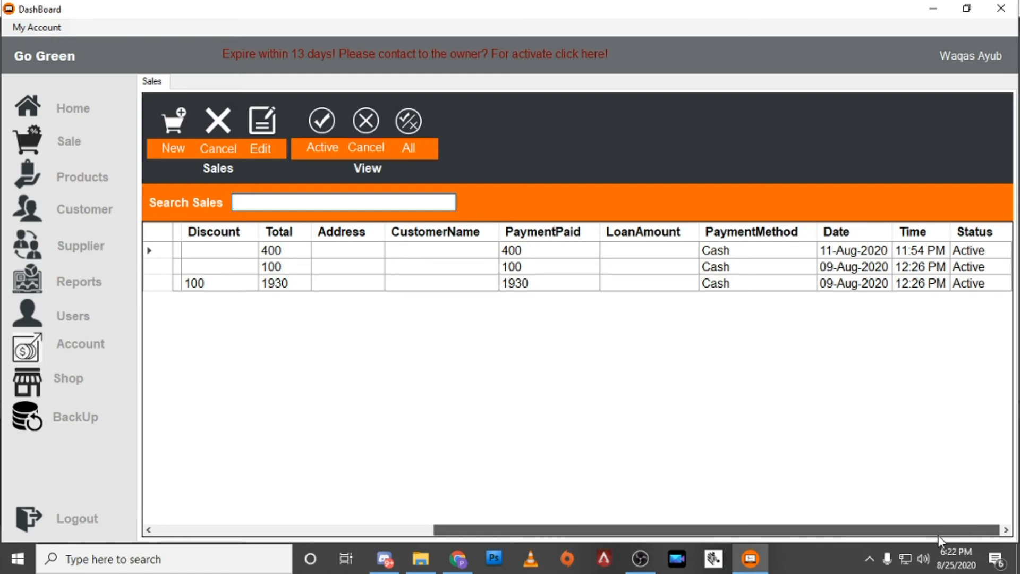
pyautogui.moveTo(956, 538); pyautogui.dragTo(232, 526)
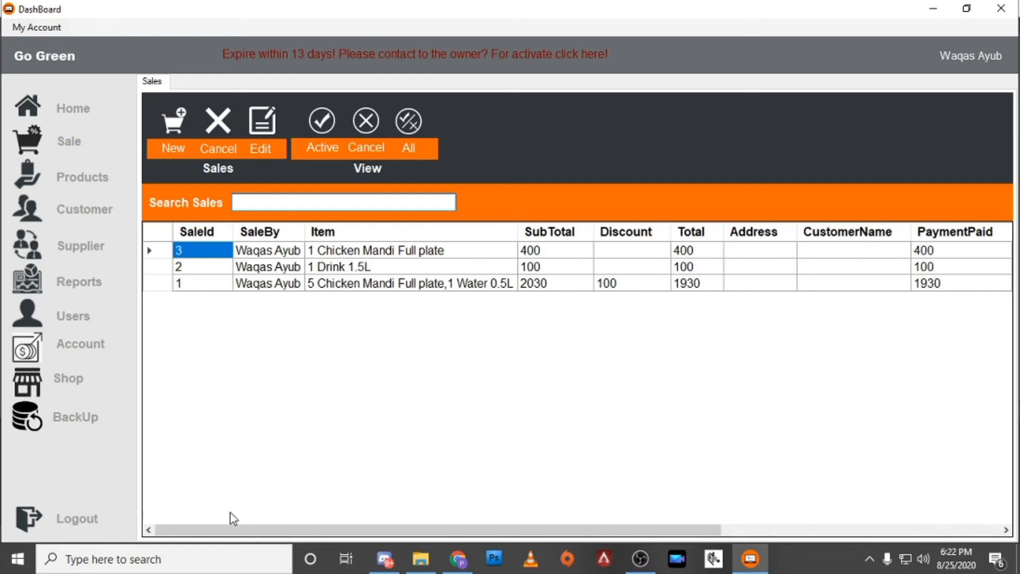
# Start a new sale and filter the menu items by Drink, by Food, and back to All.
pyautogui.click(171, 125)
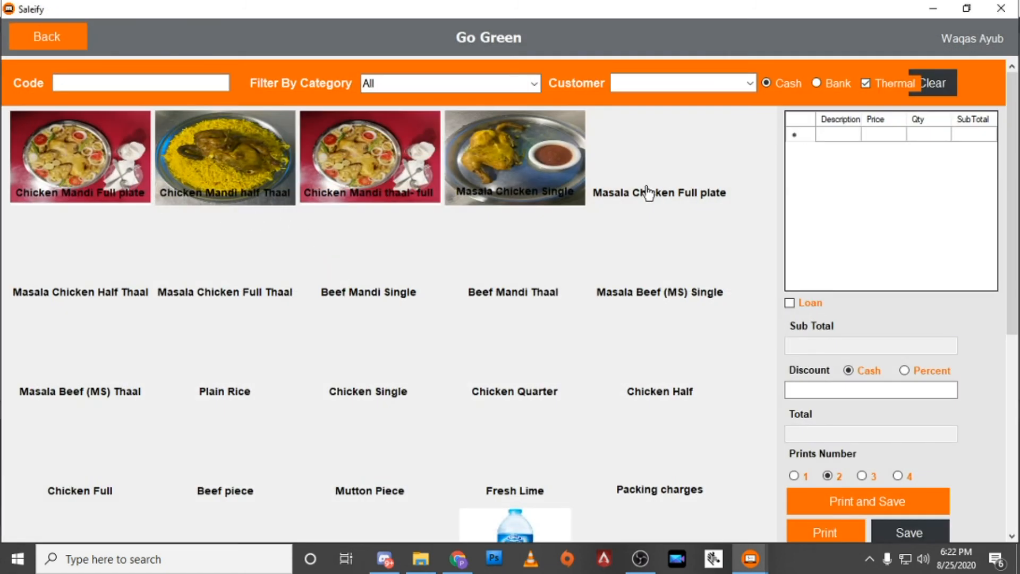
pyautogui.scroll(-5, 611, 429)
pyautogui.scroll(5, 542, 306)
pyautogui.click(533, 84)
pyautogui.click(434, 130)
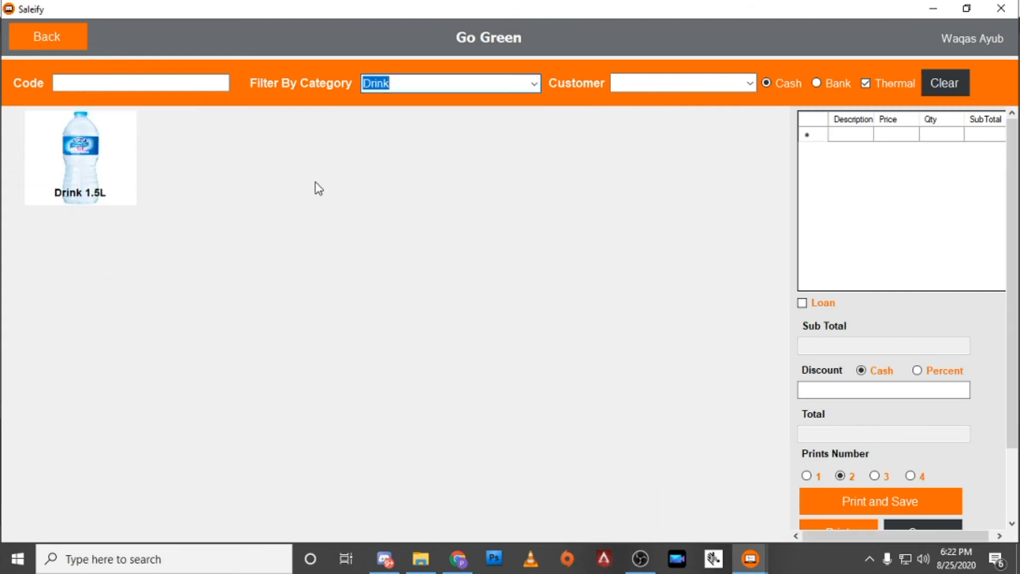
pyautogui.click(534, 84)
pyautogui.click(425, 115)
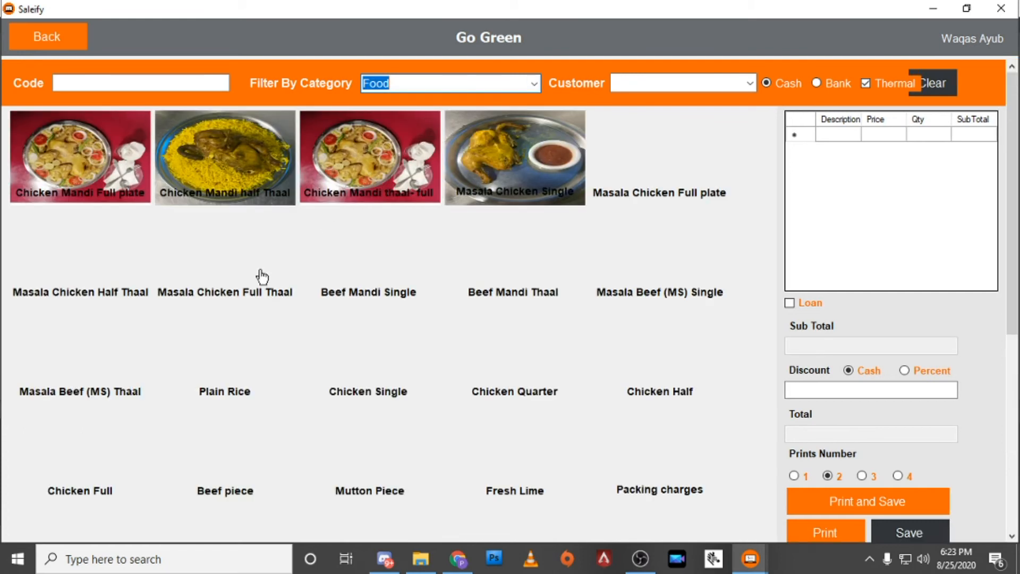
pyautogui.scroll(-5, 329, 226)
pyautogui.scroll(5, 332, 209)
pyautogui.click(534, 84)
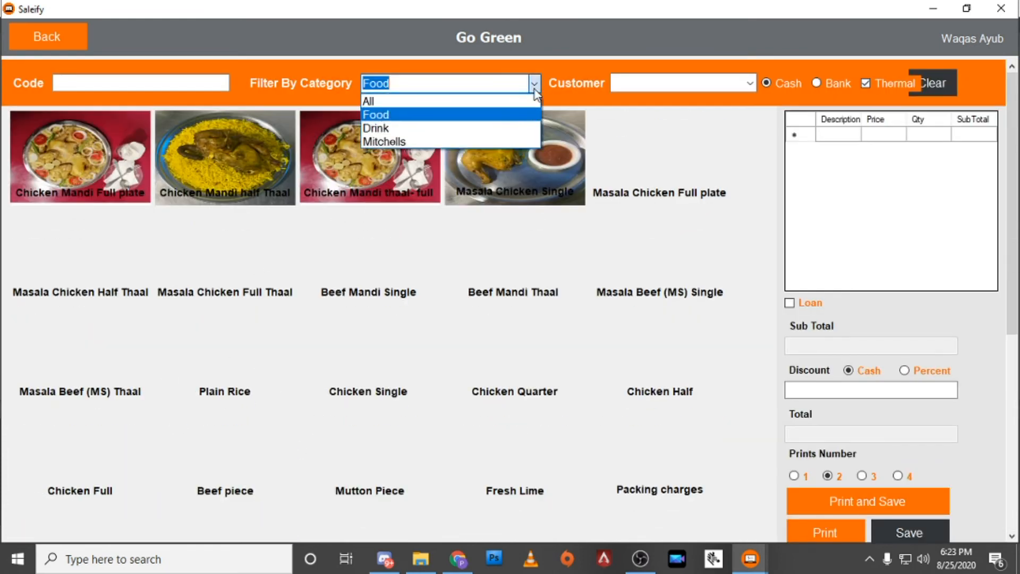
pyautogui.click(419, 102)
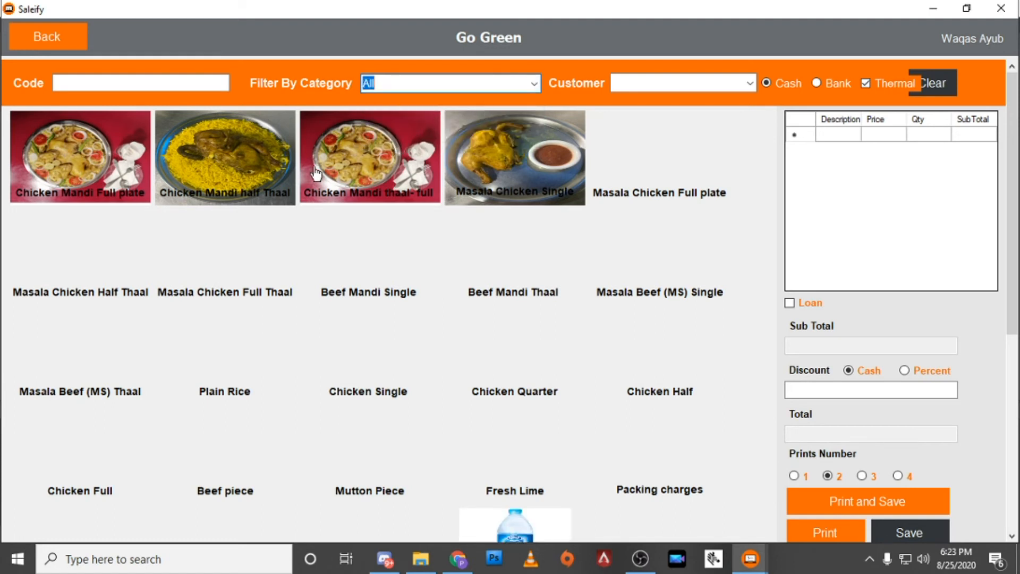
# Add one Chicken Mandi half Thaal, one Chicken Mandi thaal-full and one Masala Chicken Single plate to the sale.
pyautogui.click(261, 168)
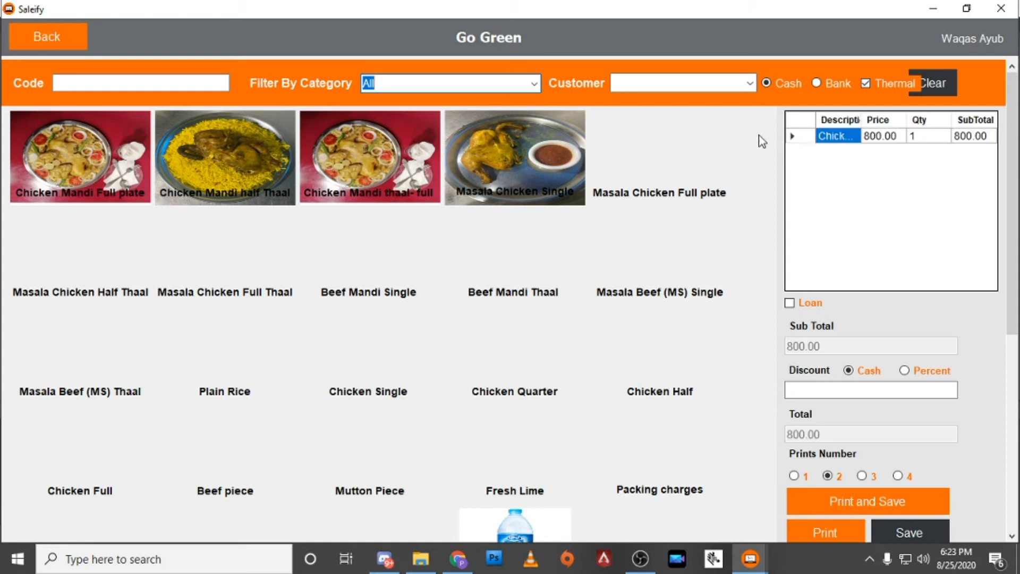
pyautogui.click(429, 186)
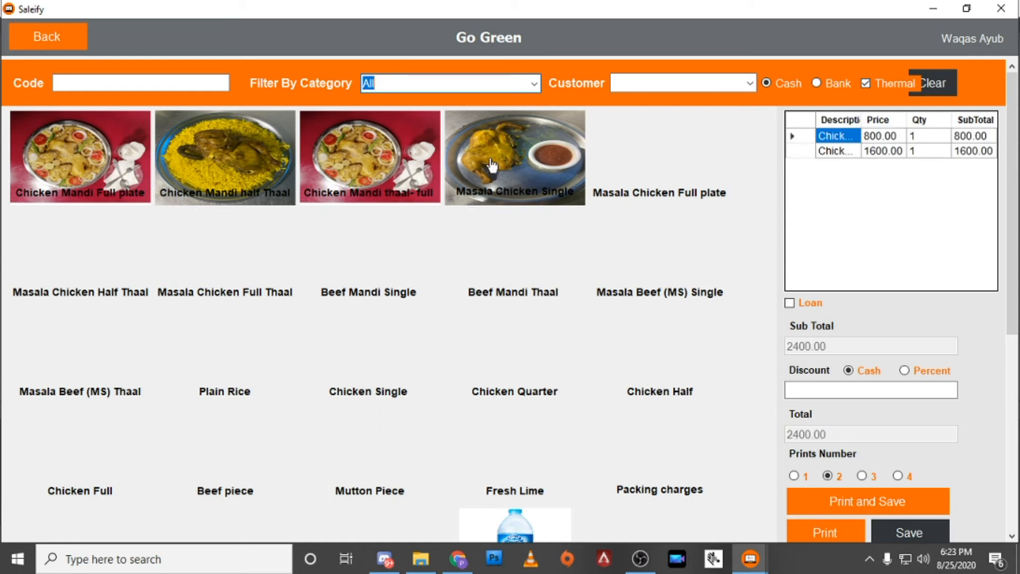
pyautogui.click(584, 179)
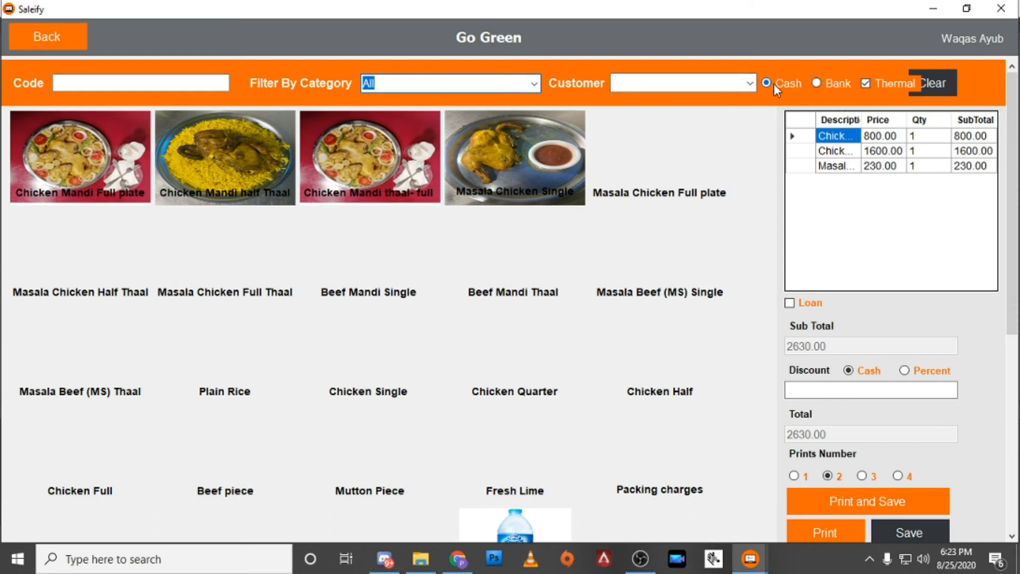
# Check the sale's customer, discount and address fields, leave them empty, and save the sale without printing.
pyautogui.click(751, 83)
pyautogui.click(750, 82)
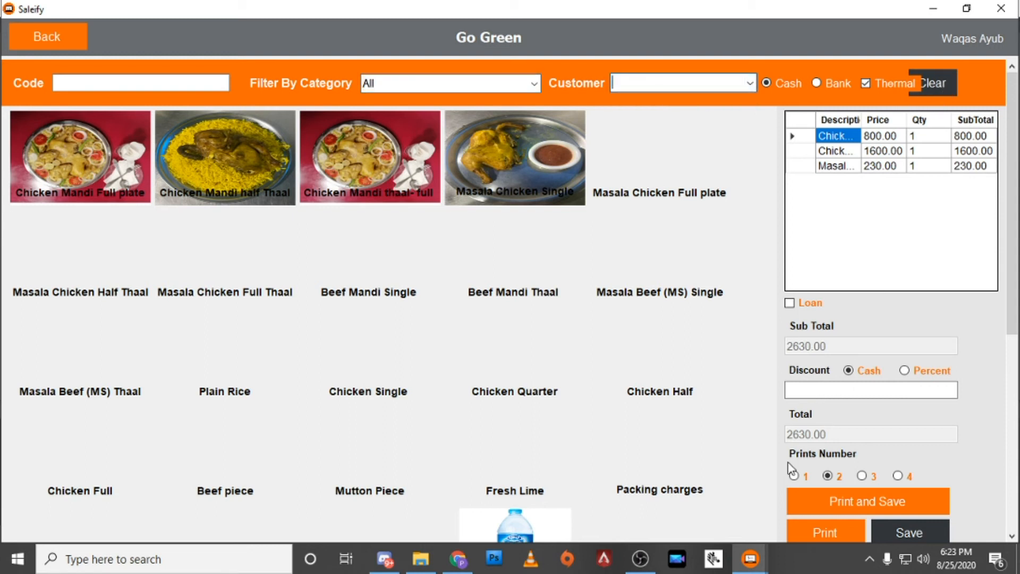
pyautogui.scroll(-5, 853, 446)
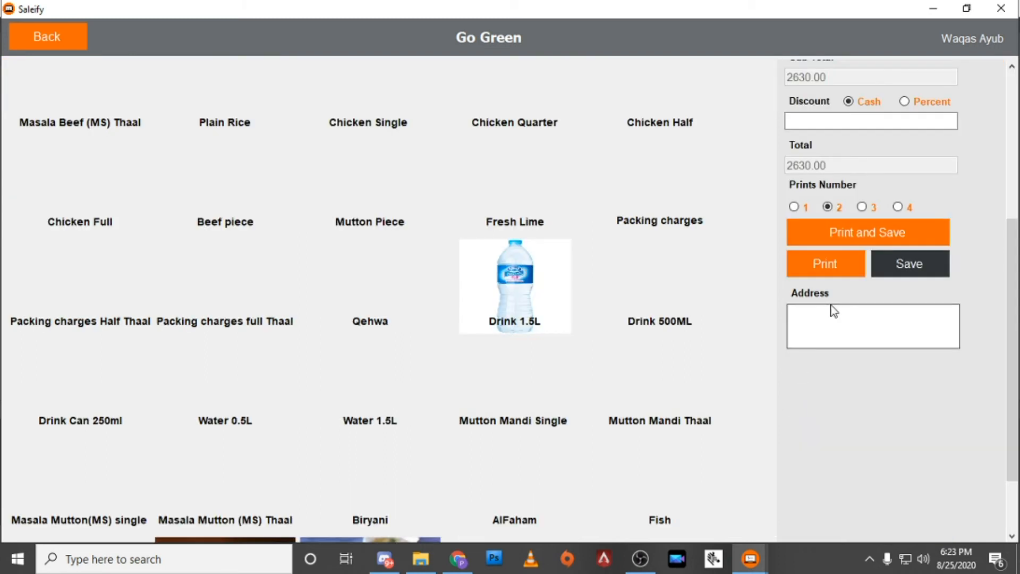
pyautogui.scroll(5, 834, 311)
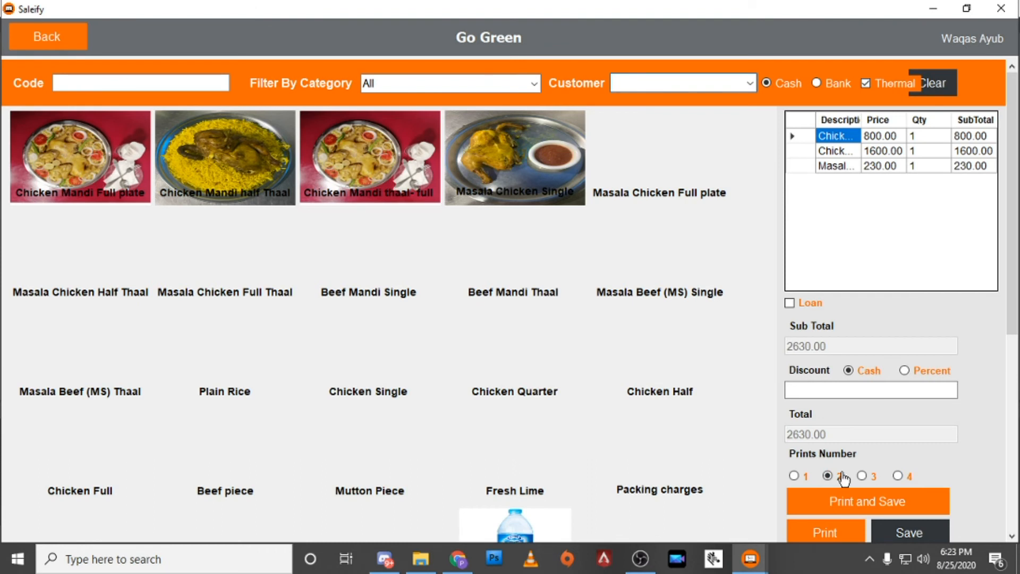
pyautogui.click(826, 389)
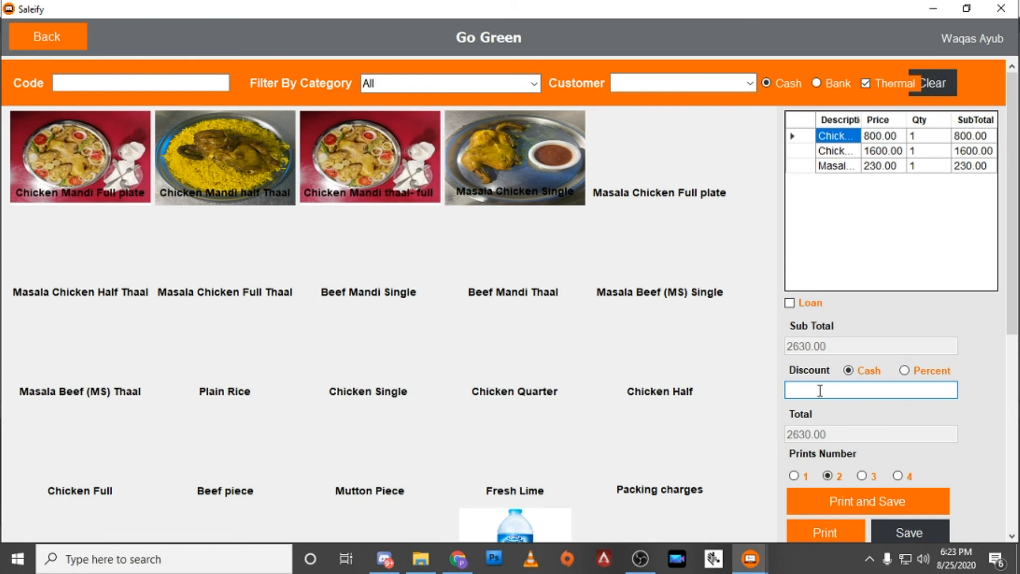
pyautogui.scroll(-3, 829, 421)
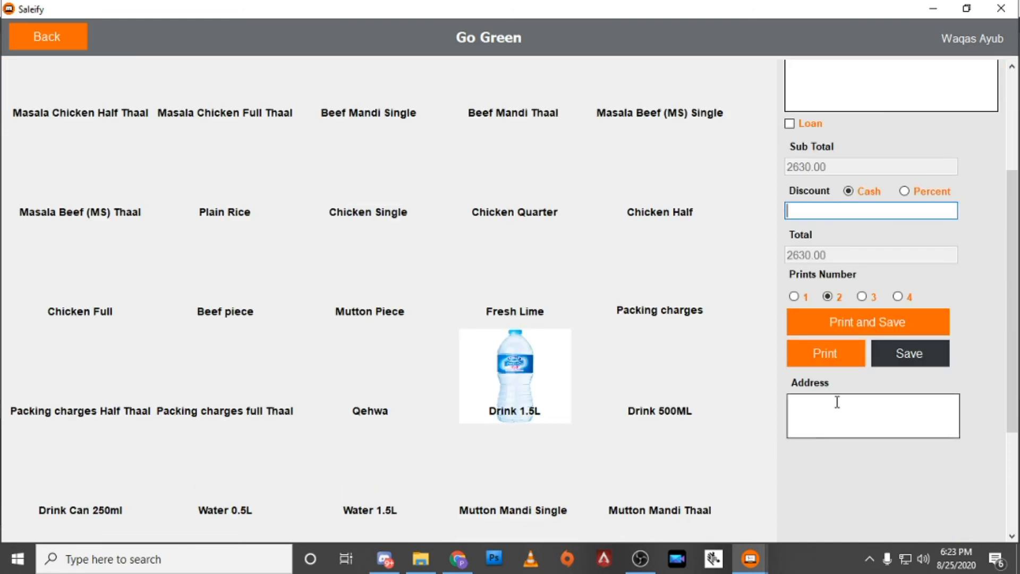
pyautogui.click(903, 361)
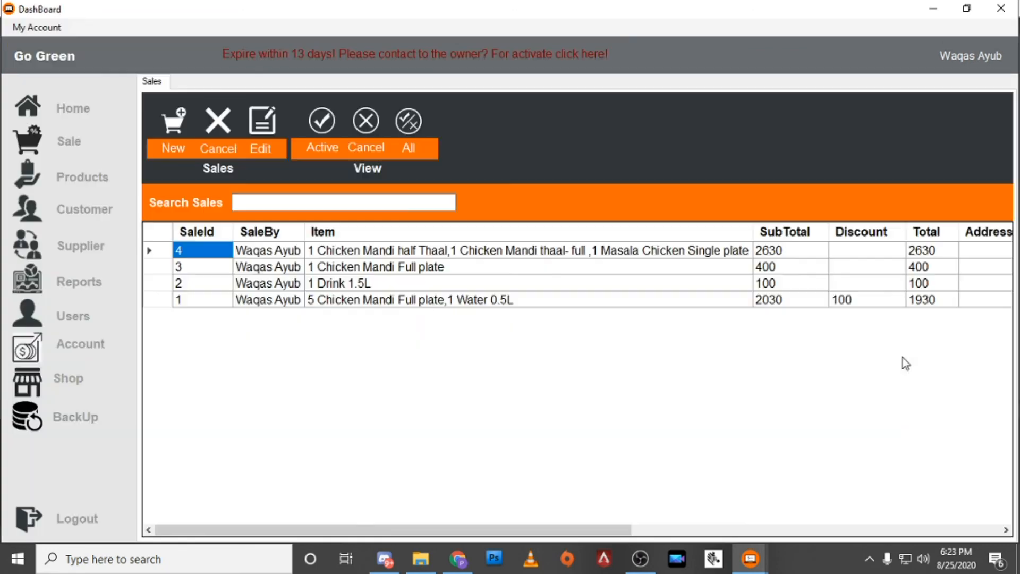
# Review the newest saved sale and the address field of a blank new sale, returning to the sales list after each.
pyautogui.doubleClick(156, 254)
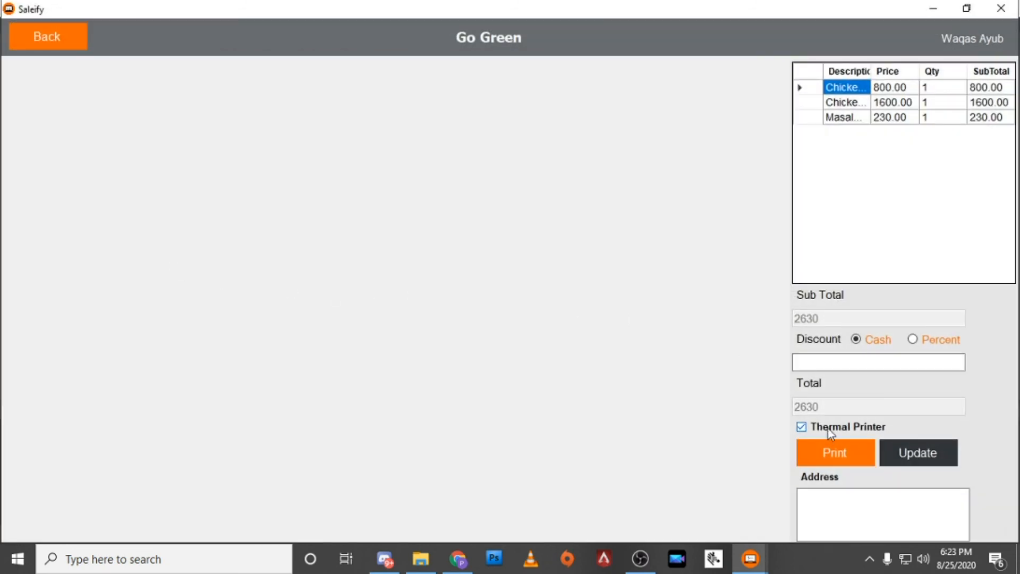
pyautogui.click(50, 40)
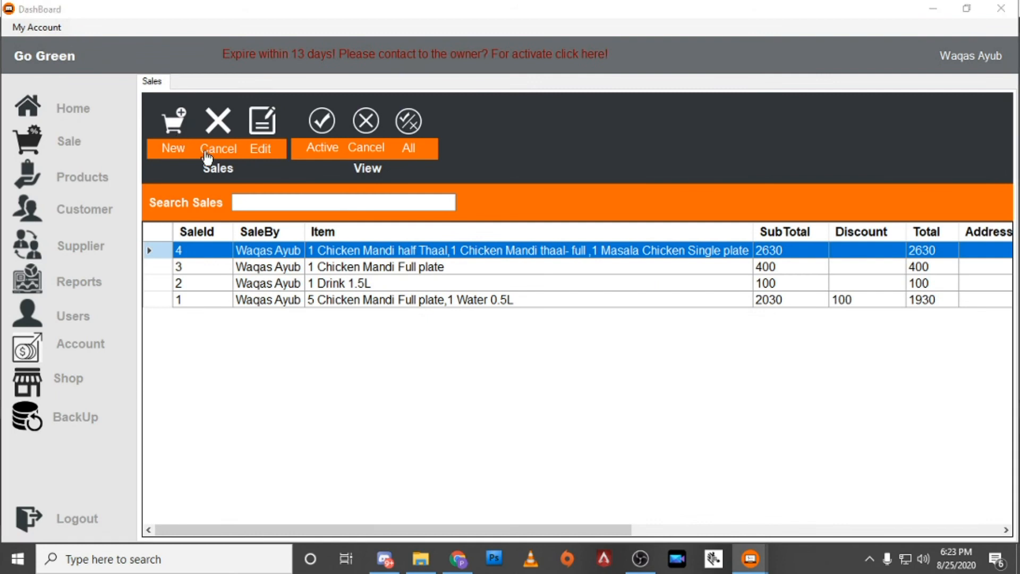
pyautogui.click(181, 139)
pyautogui.scroll(-5, 961, 418)
pyautogui.click(808, 230)
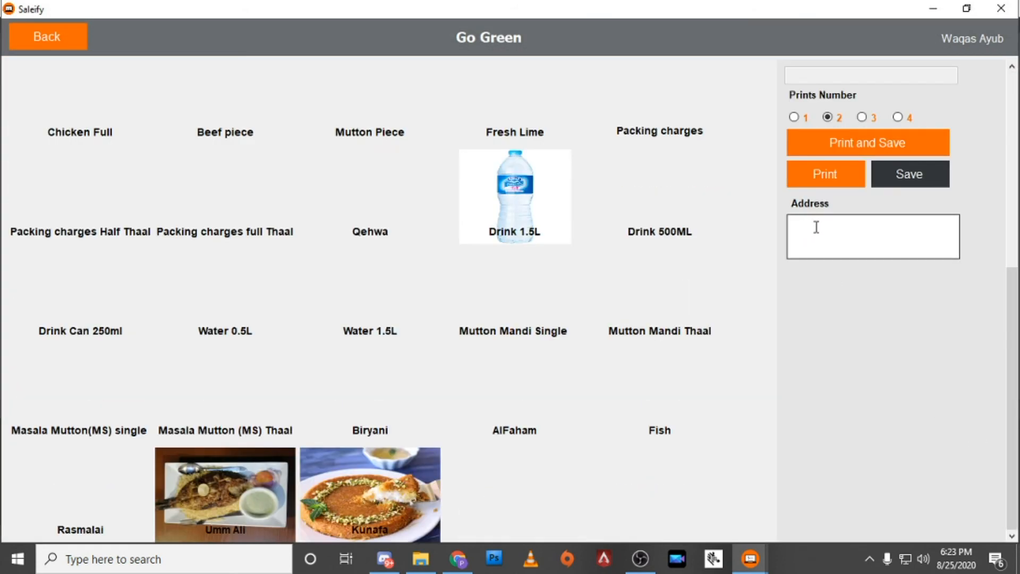
pyautogui.click(813, 225)
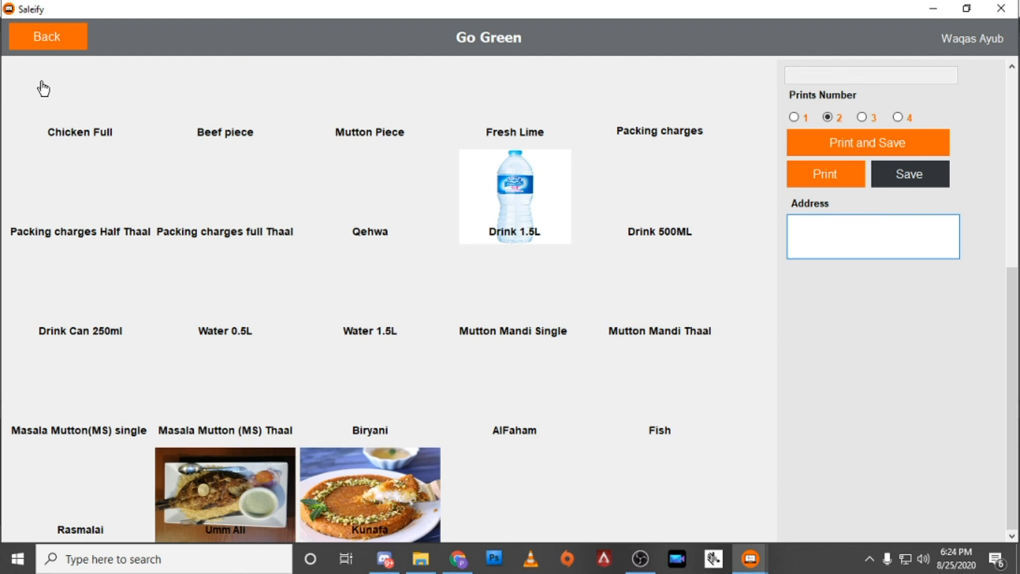
pyautogui.click(62, 43)
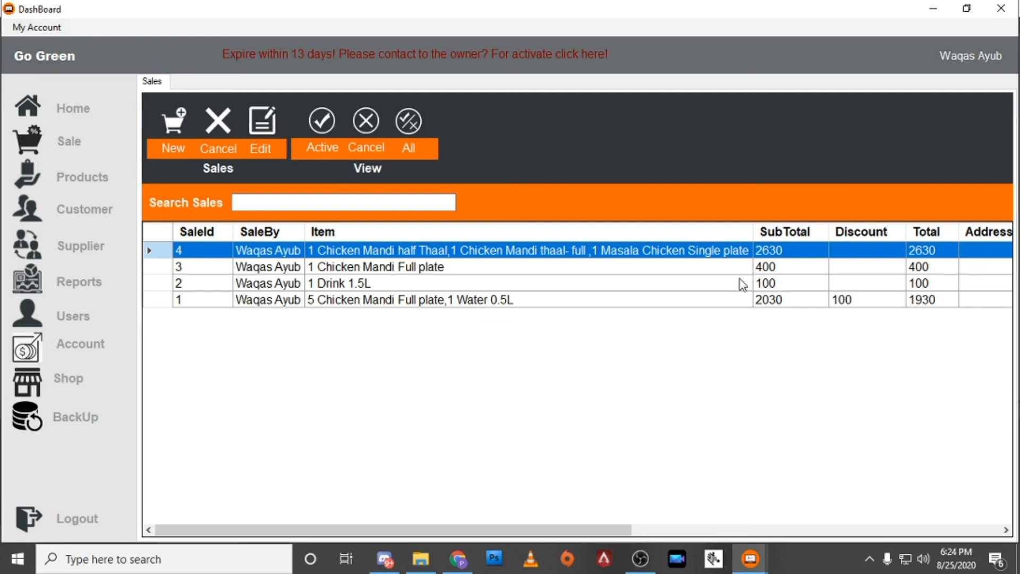
# Return from the sales list to the home overview of sales, profit, customers, users and suppliers.
pyautogui.moveTo(457, 527); pyautogui.dragTo(379, 539)
pyautogui.click(81, 112)
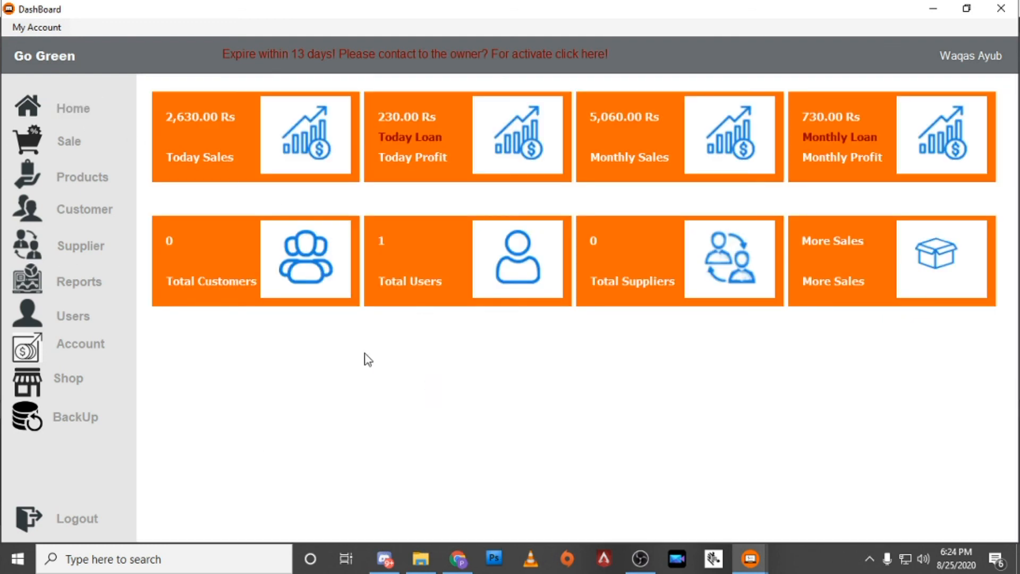